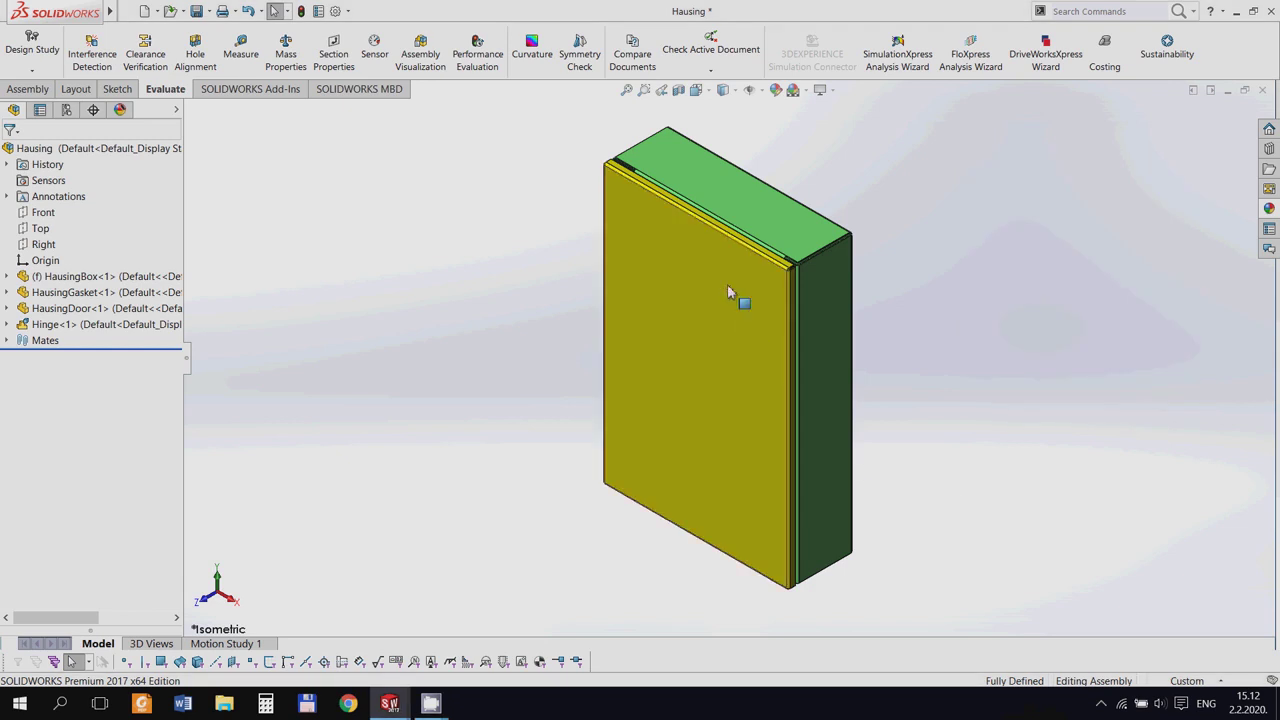
Swing the HausingDoor open about its hinge, zooming and orbiting to watch the hinge and gasket
left_click_drag(643, 327, 571, 294)
scroll(615, 275, "down", 3)
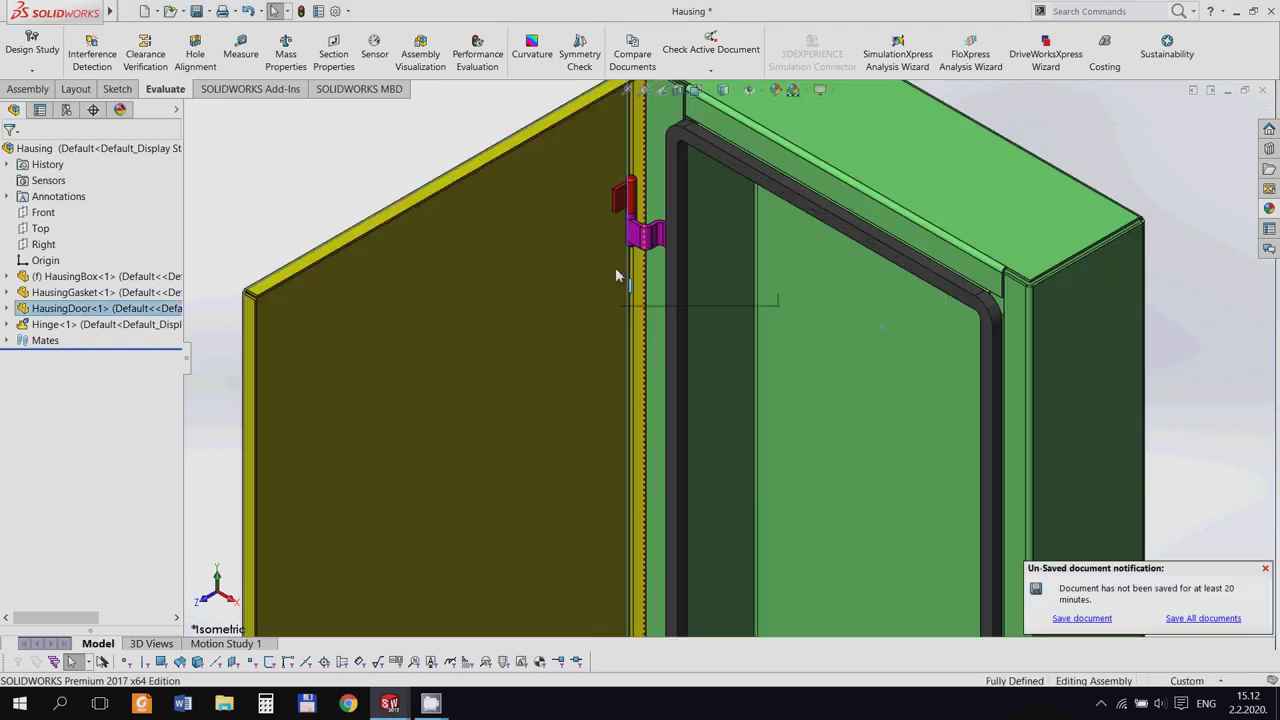
left_click(383, 225)
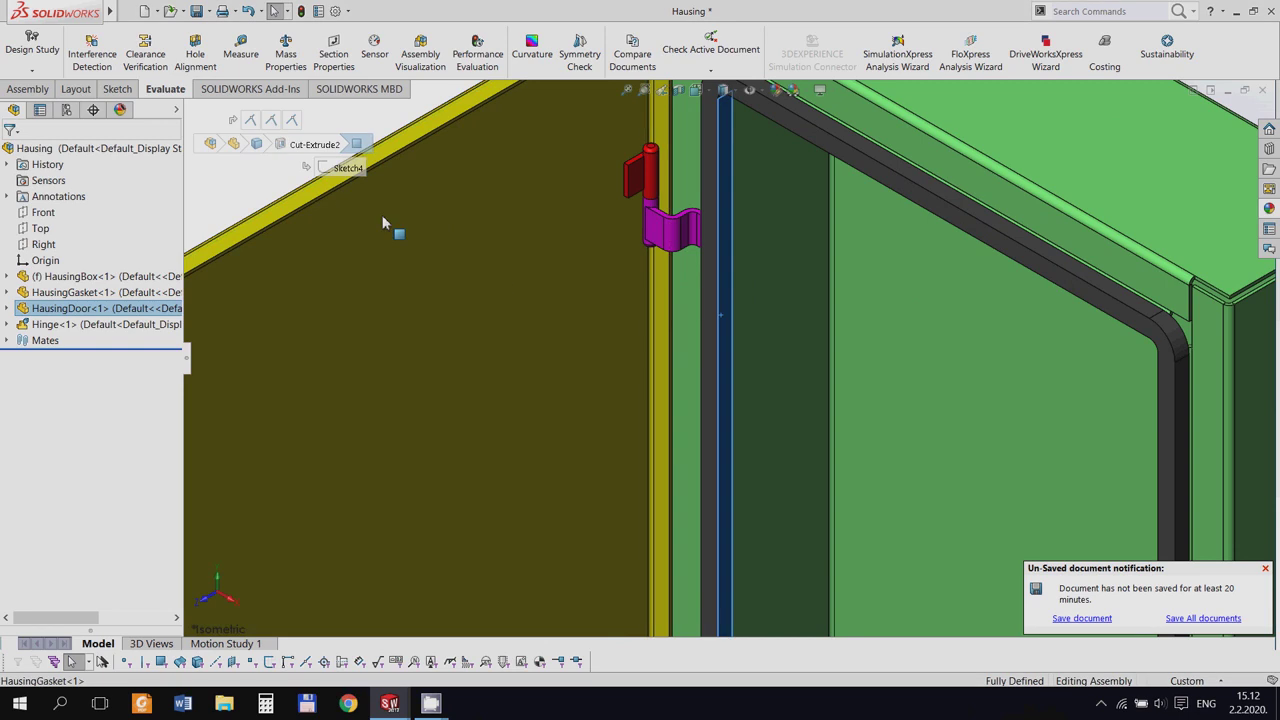
mouse_move(463, 174)
left_mouse_down()
mouse_move(848, 237)
mouse_move(703, 242)
left_mouse_up()
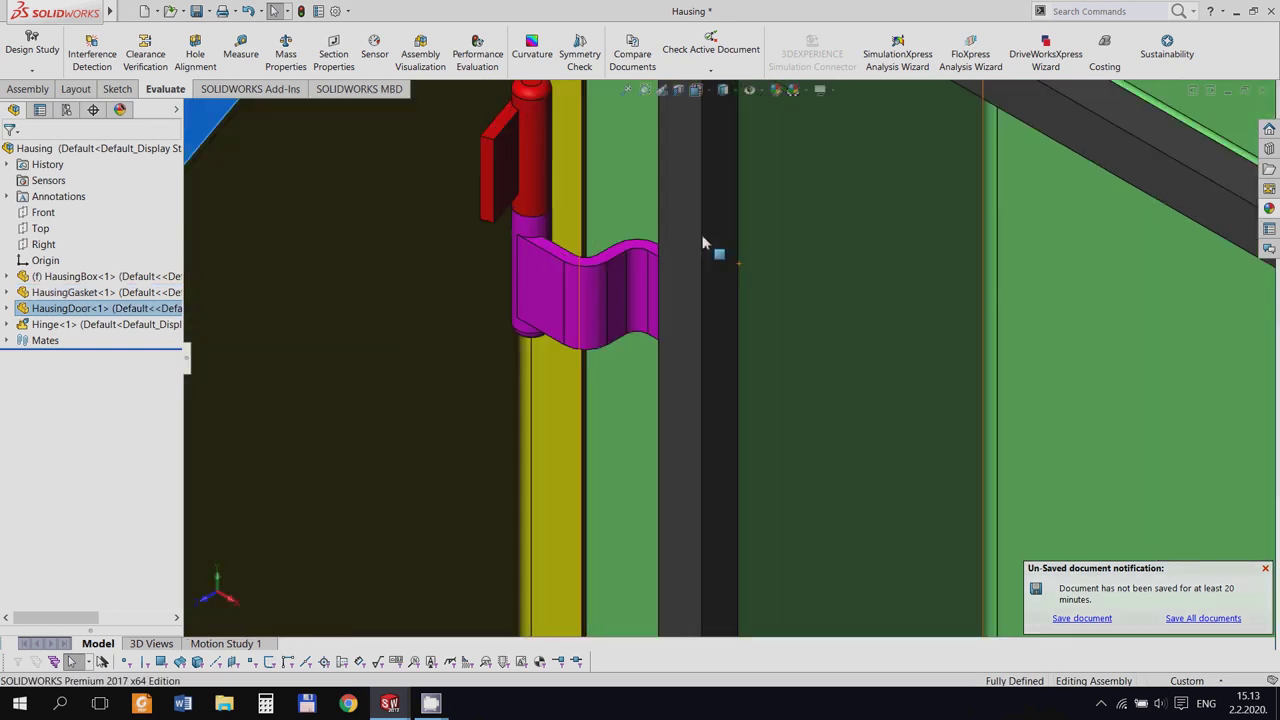
middle_click_drag(714, 297, 711, 400)
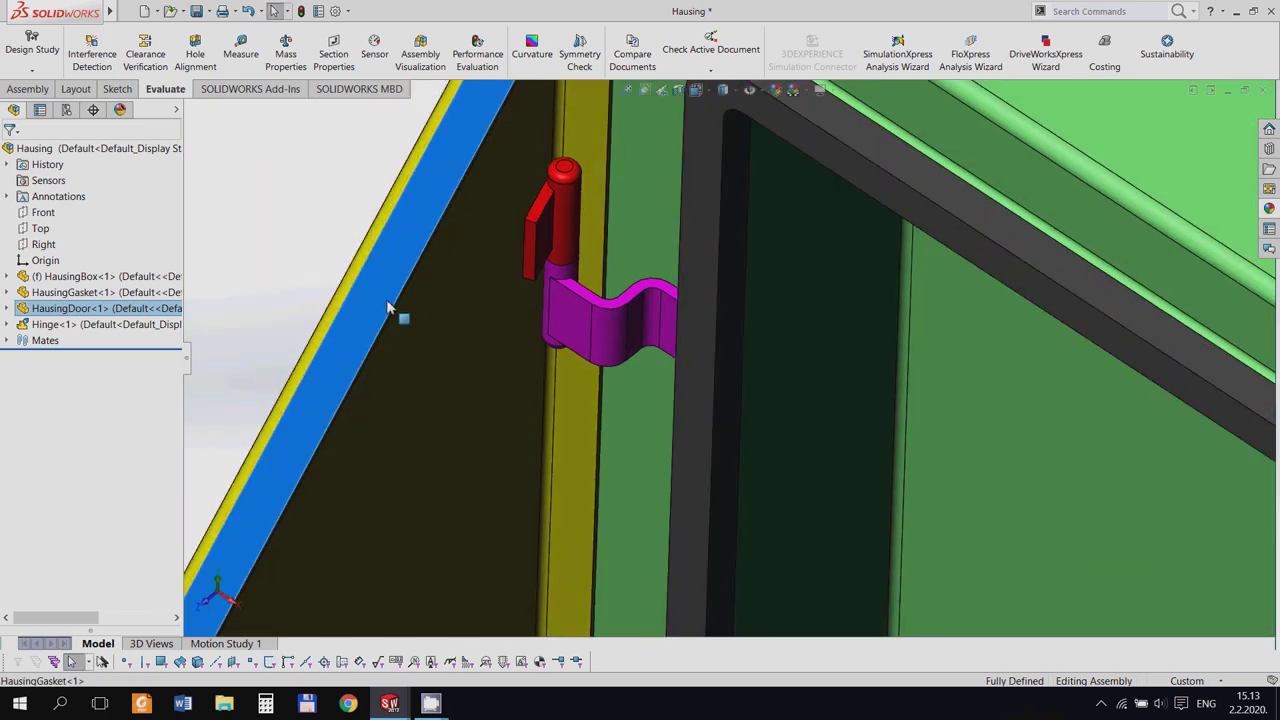
mouse_move(472, 320)
left_mouse_down()
mouse_move(852, 163)
mouse_move(800, 140)
left_mouse_up()
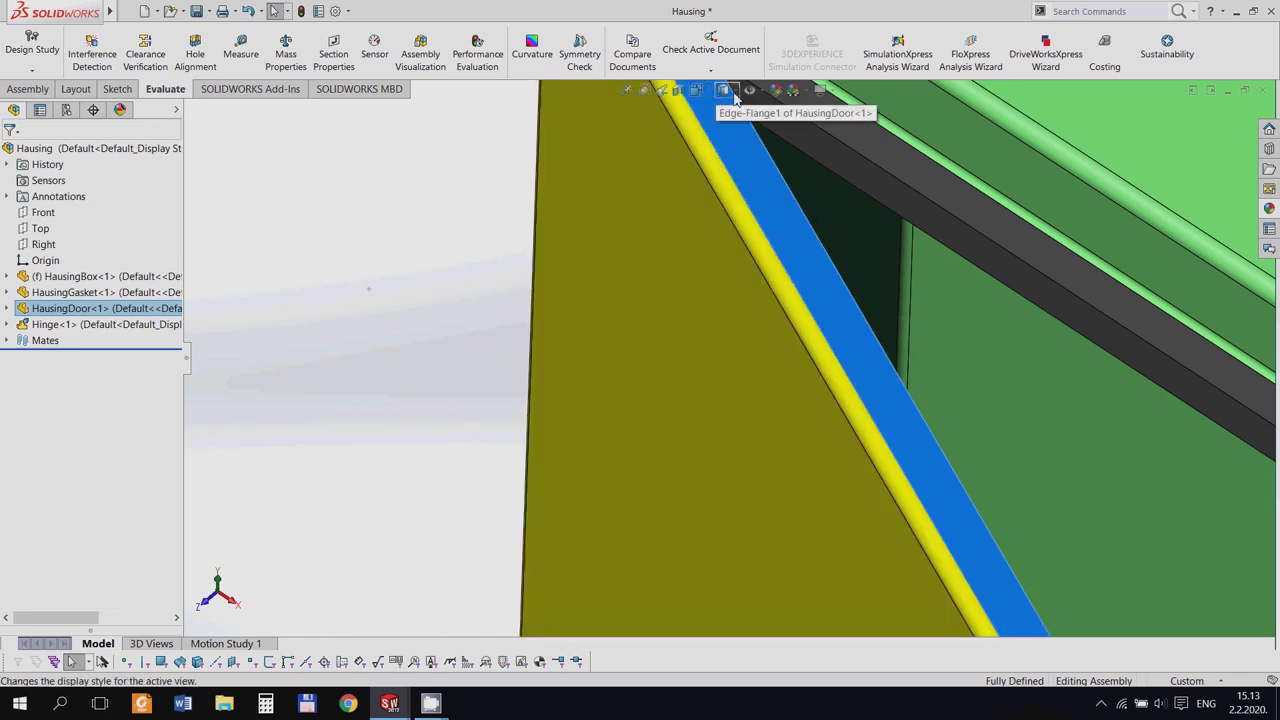
Switch the display style to Hidden Lines Visible and the view to Top
left_click(724, 91)
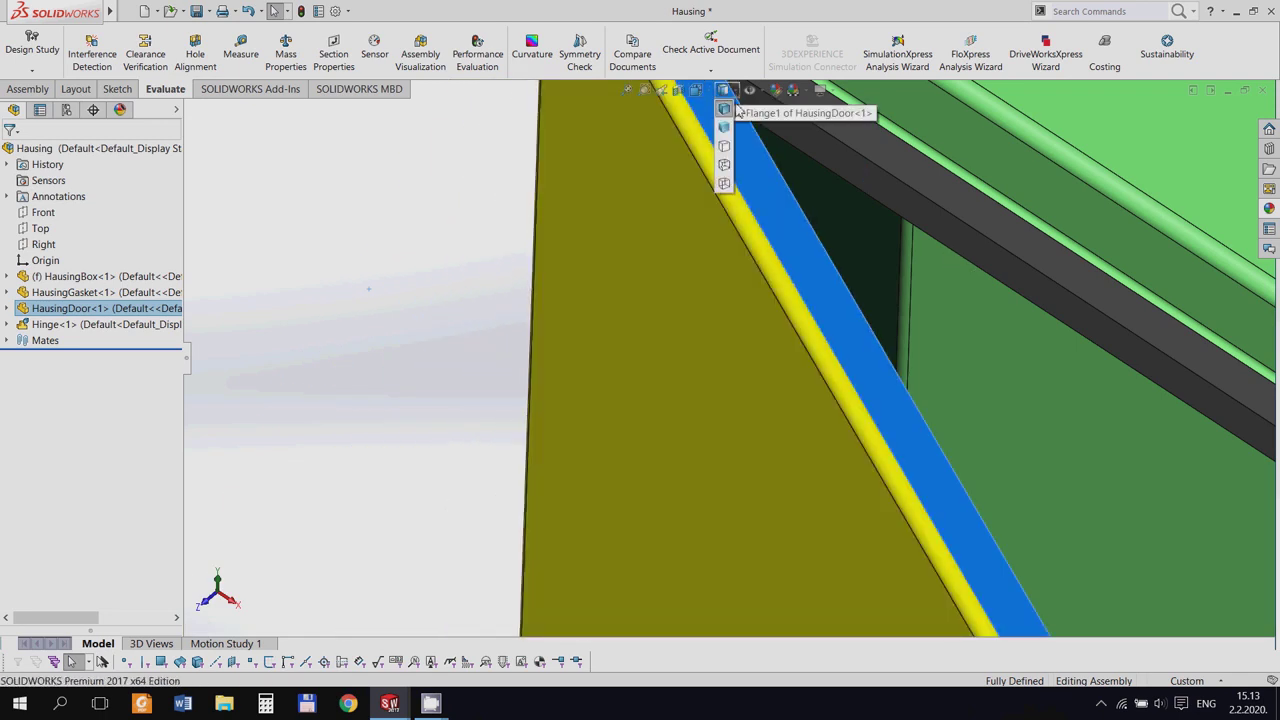
left_click(724, 167)
left_click(712, 91)
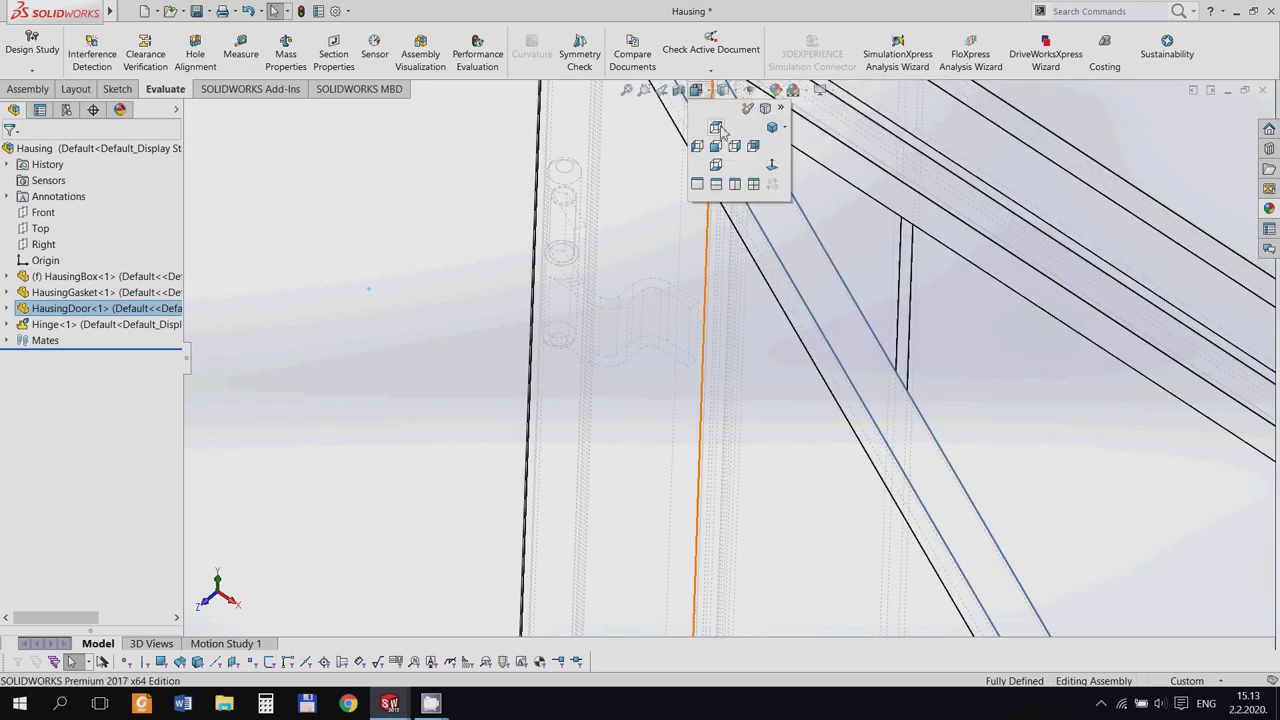
left_click(710, 170)
Drag the door back across the opening until it is fully closed
scroll(509, 346, "down", 3)
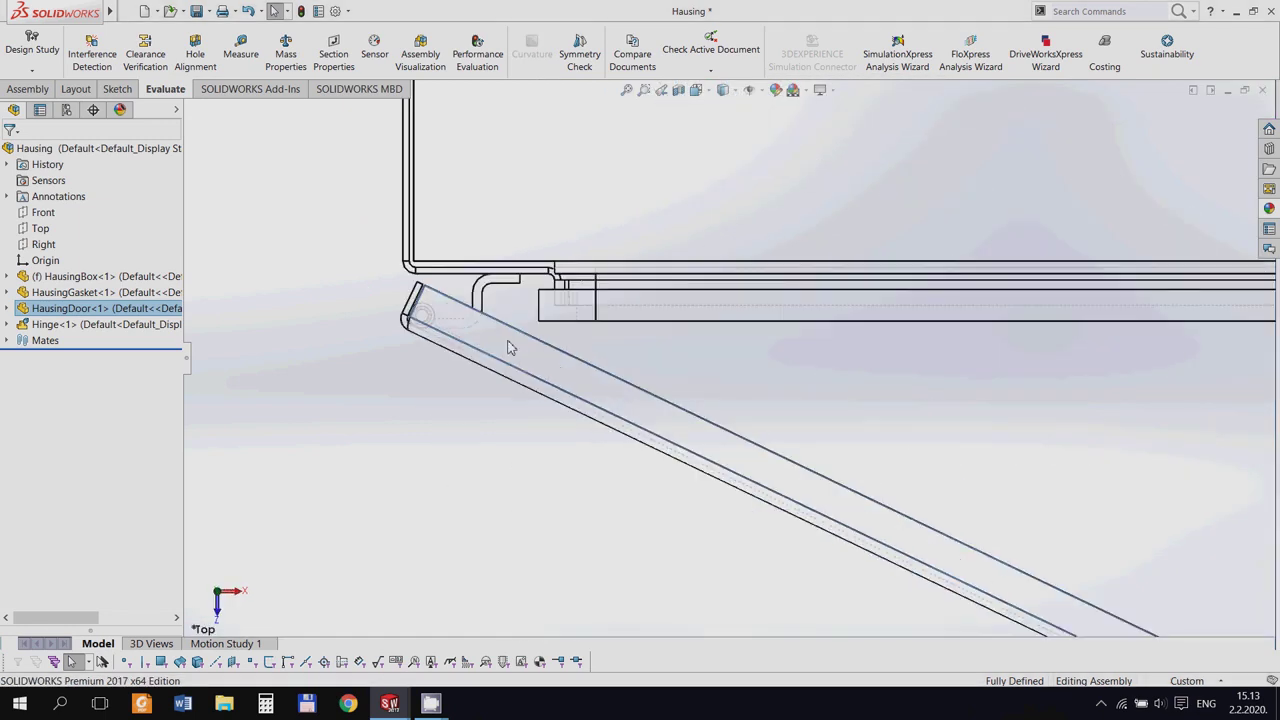
scroll(515, 346, "down", 2)
mouse_move(520, 346)
left_mouse_down()
mouse_move(561, 240)
mouse_move(586, 340)
mouse_move(523, 414)
mouse_move(316, 434)
left_mouse_up()
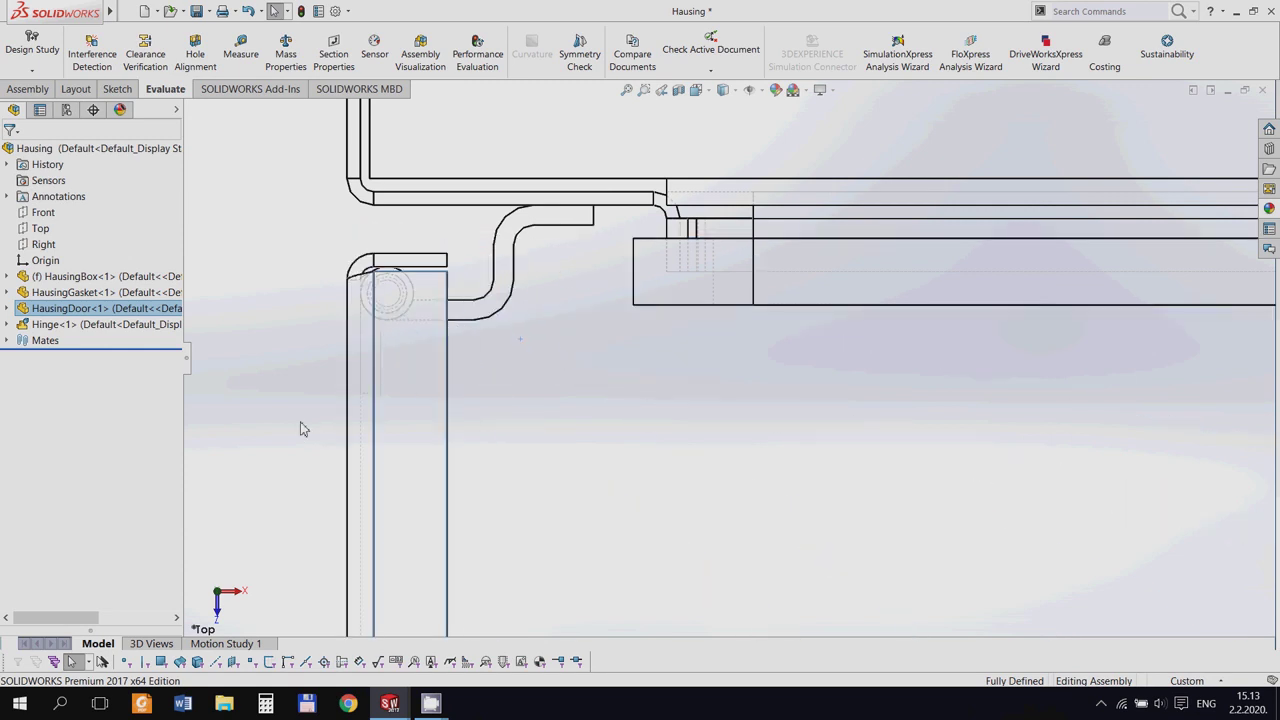
mouse_move(435, 420)
left_mouse_down()
mouse_move(522, 285)
mouse_move(519, 242)
left_mouse_up()
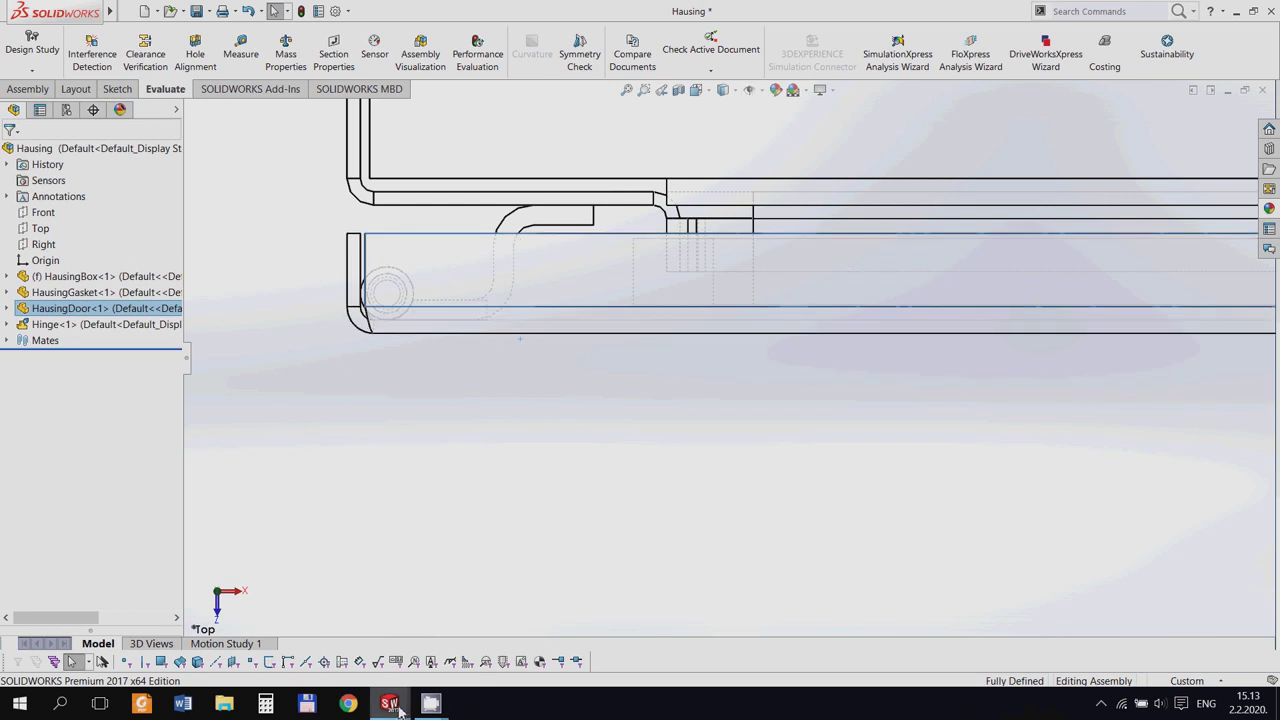
mouse_move(389, 703)
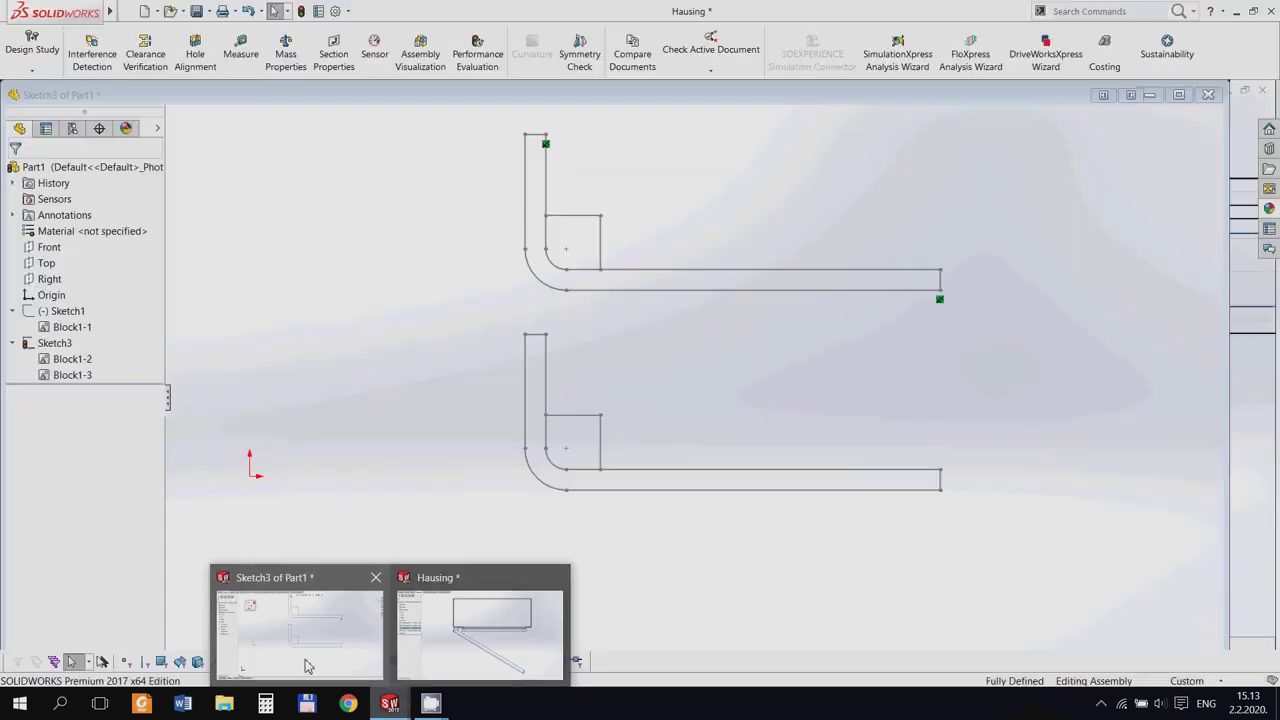
In the Part1 sketch window, give Block1-3 a Fix relation at its insertion point
left_click(307, 665)
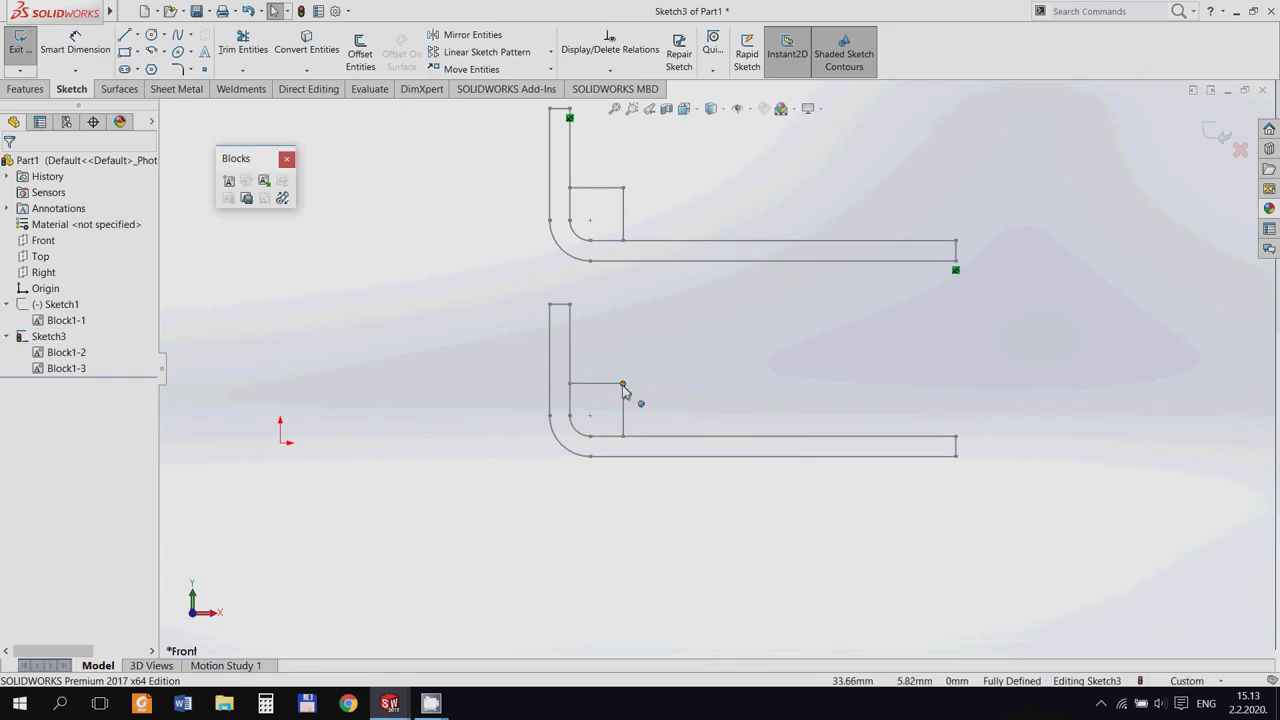
left_click(78, 368)
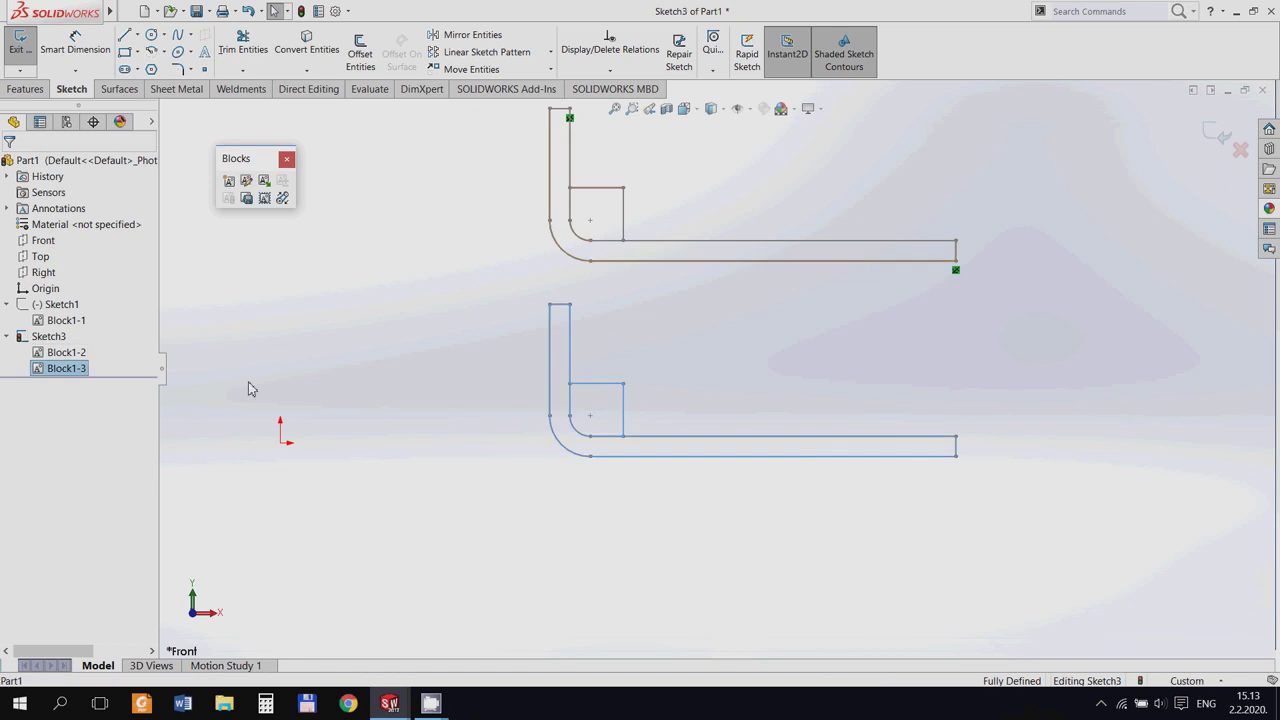
left_click(615, 397)
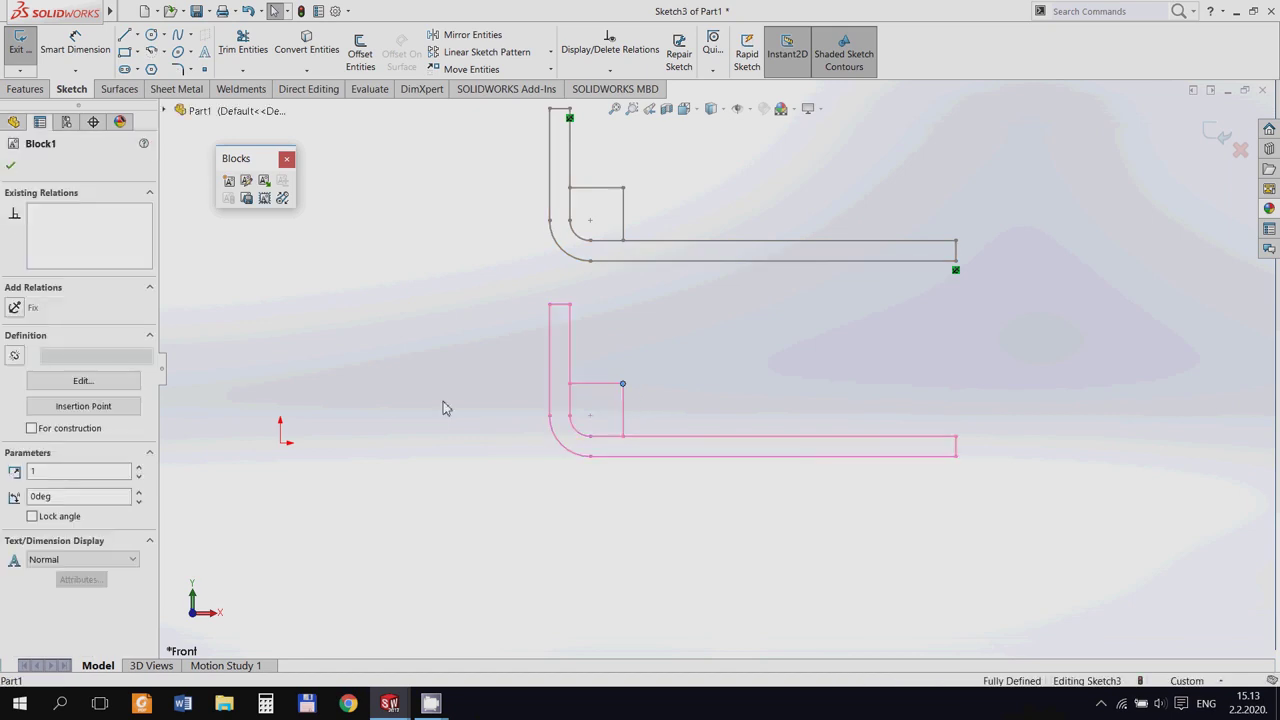
left_click(15, 308)
left_click(714, 556)
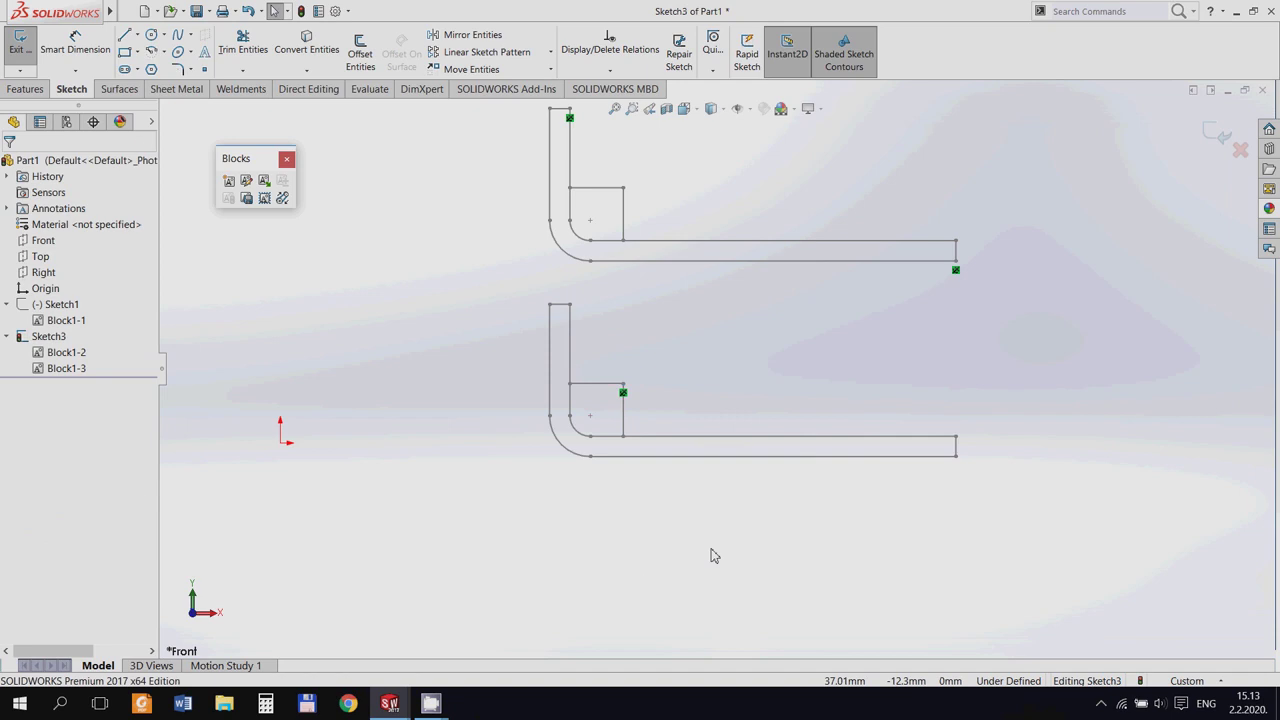
Rotate Block1-3 to 0.3deg about its fixed point and confirm it
mouse_move(955, 460)
left_mouse_down()
mouse_move(507, 565)
mouse_move(603, 604)
mouse_move(789, 586)
mouse_move(866, 540)
mouse_move(879, 481)
mouse_move(886, 537)
mouse_move(700, 560)
mouse_move(631, 537)
mouse_move(571, 486)
mouse_move(677, 549)
mouse_move(877, 417)
mouse_move(877, 446)
left_mouse_up()
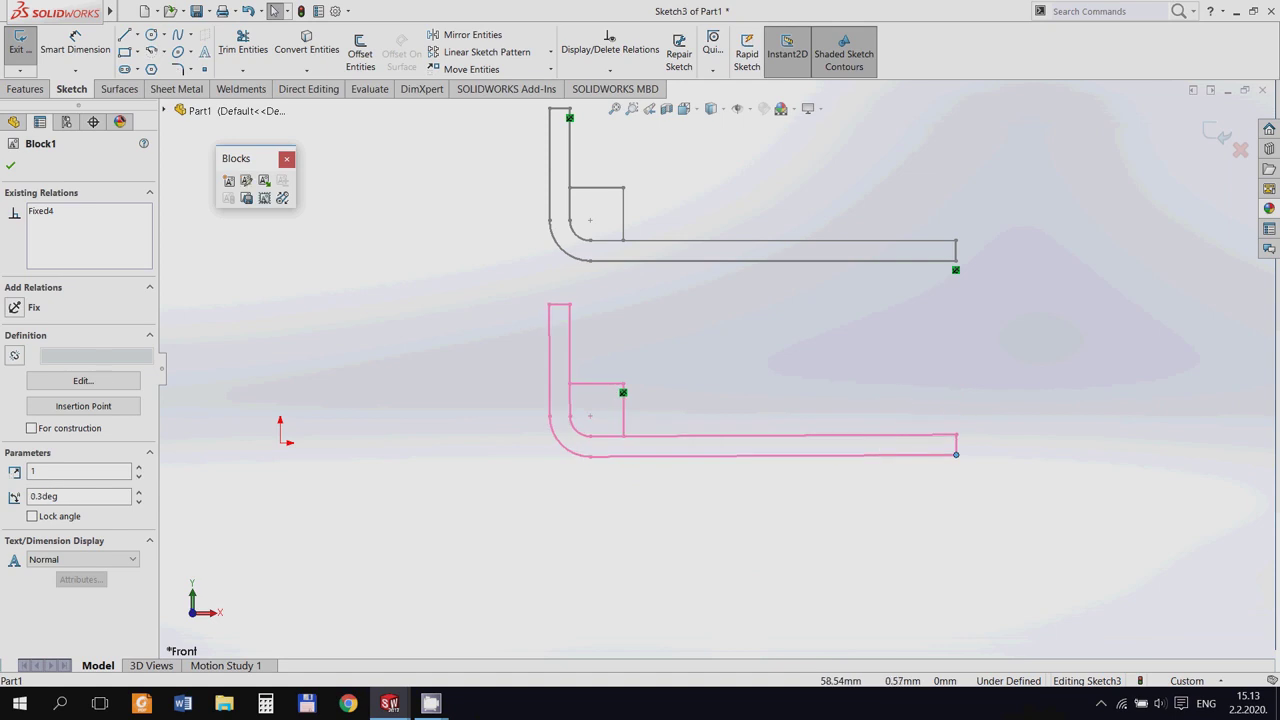
left_click(11, 167)
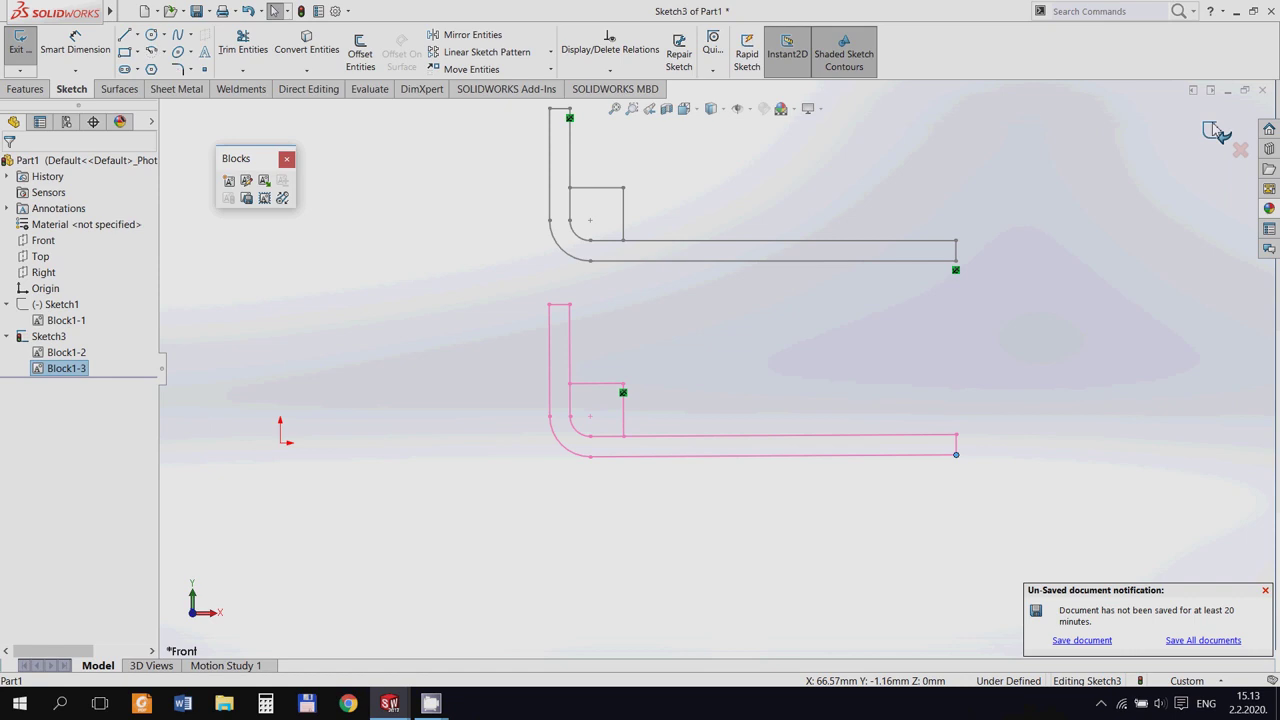
left_click(275, 12)
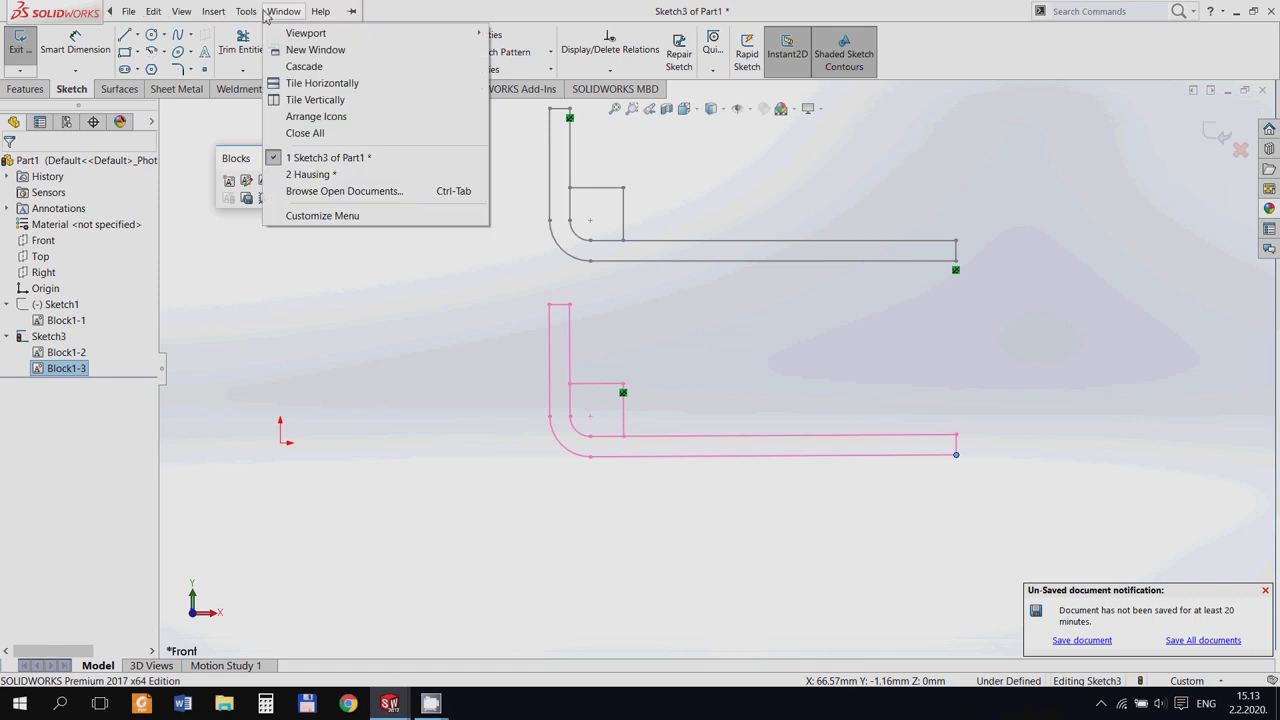
Use File > Open to load the Hinge assembly from the Desktop
left_click(267, 12)
left_click(128, 12)
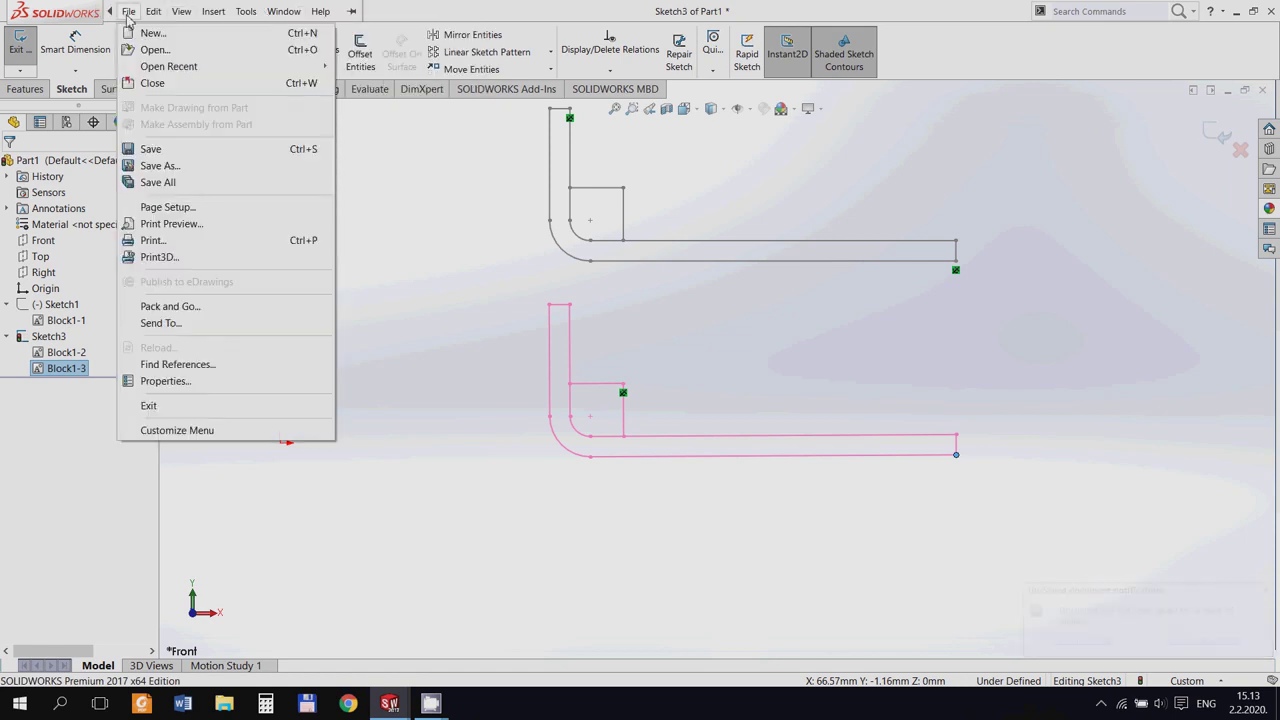
left_click(155, 49)
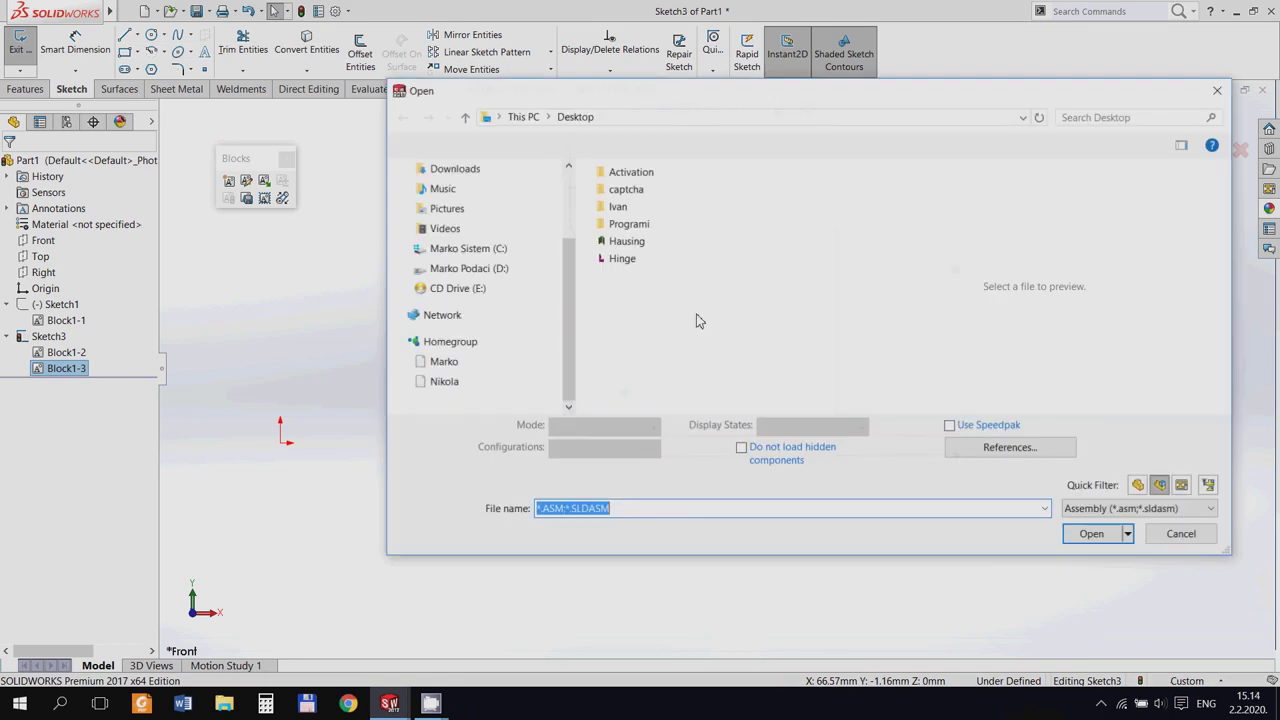
left_click(621, 262)
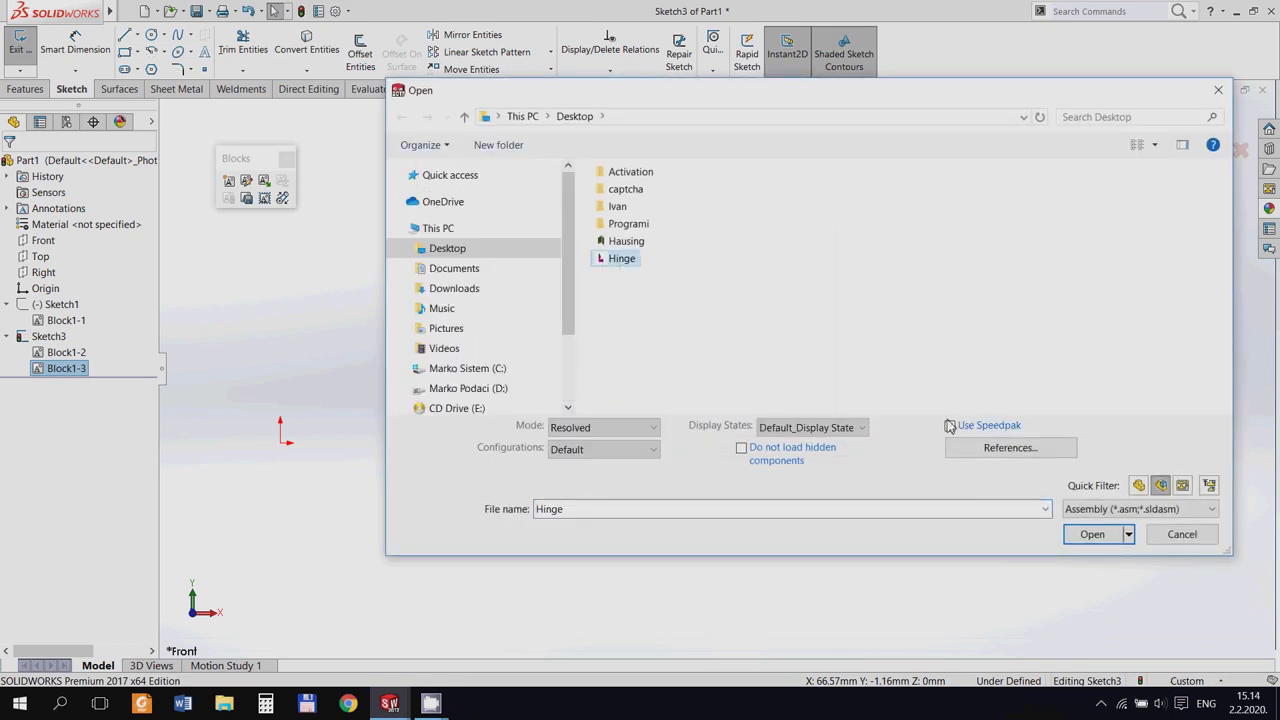
left_click(1094, 534)
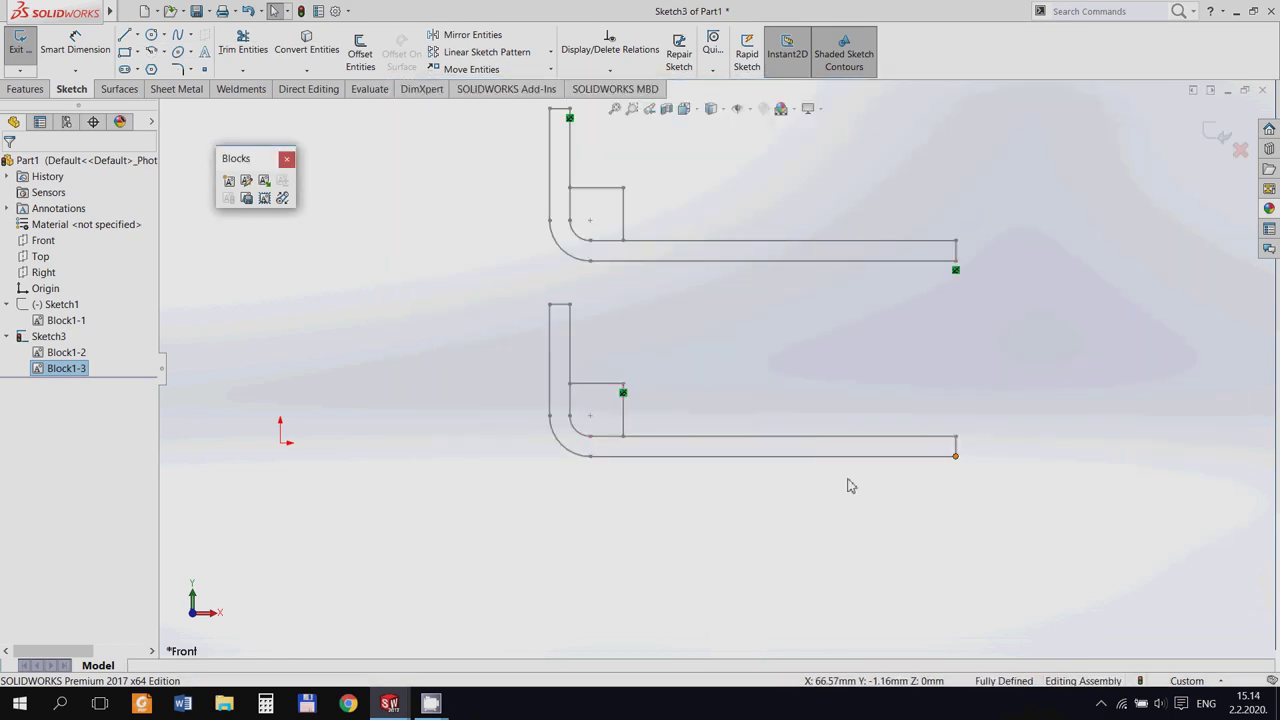
scroll(760, 437, "down", 3)
Swing the red HingeFemale flap up about its pin while orbiting the hinge
scroll(754, 428, "down", 2)
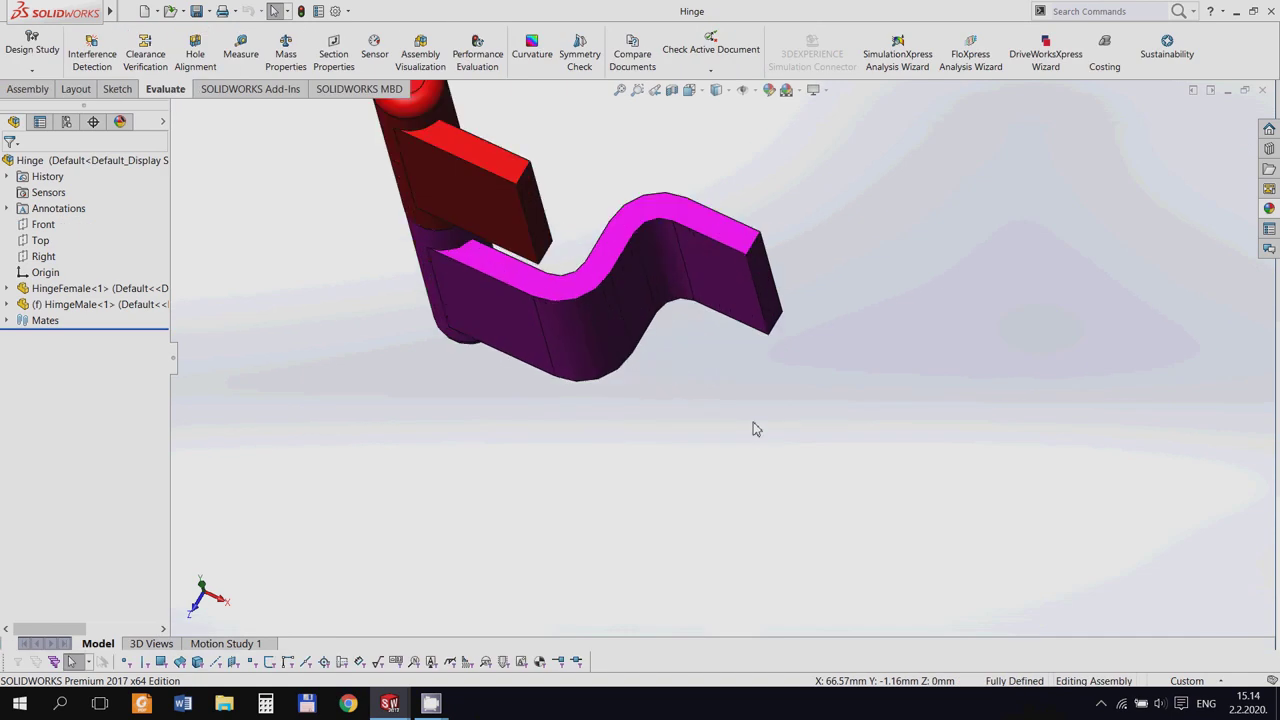
scroll(754, 378, "up", 2)
middle_click_drag(754, 378, 754, 342)
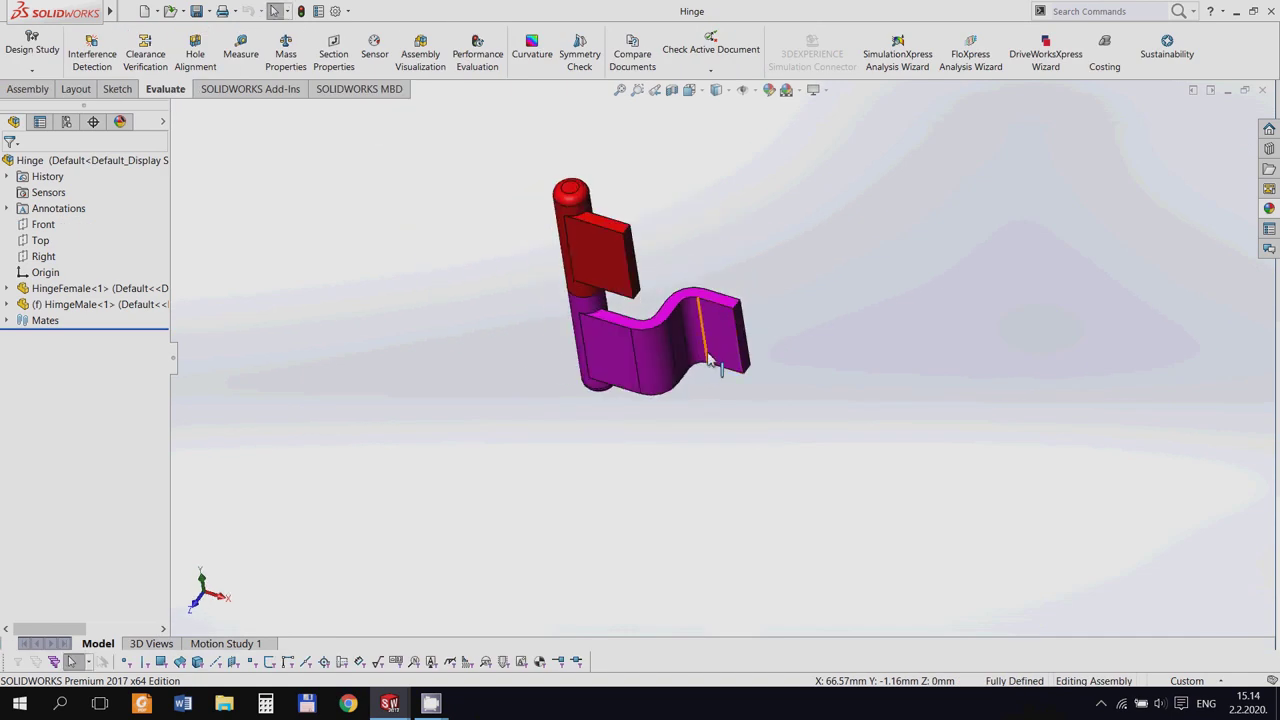
left_click_drag(598, 248, 502, 407)
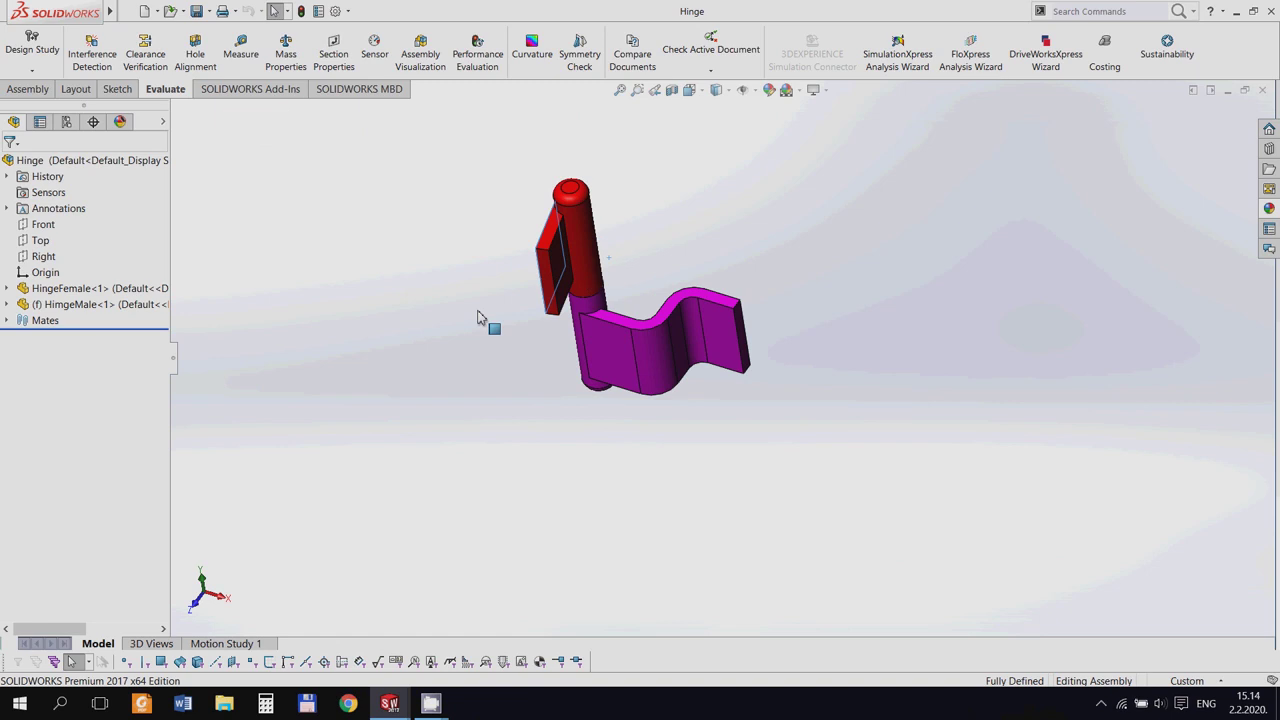
mouse_move(502, 407)
middle_mouse_down()
mouse_move(549, 506)
mouse_move(486, 571)
mouse_move(469, 442)
middle_mouse_up()
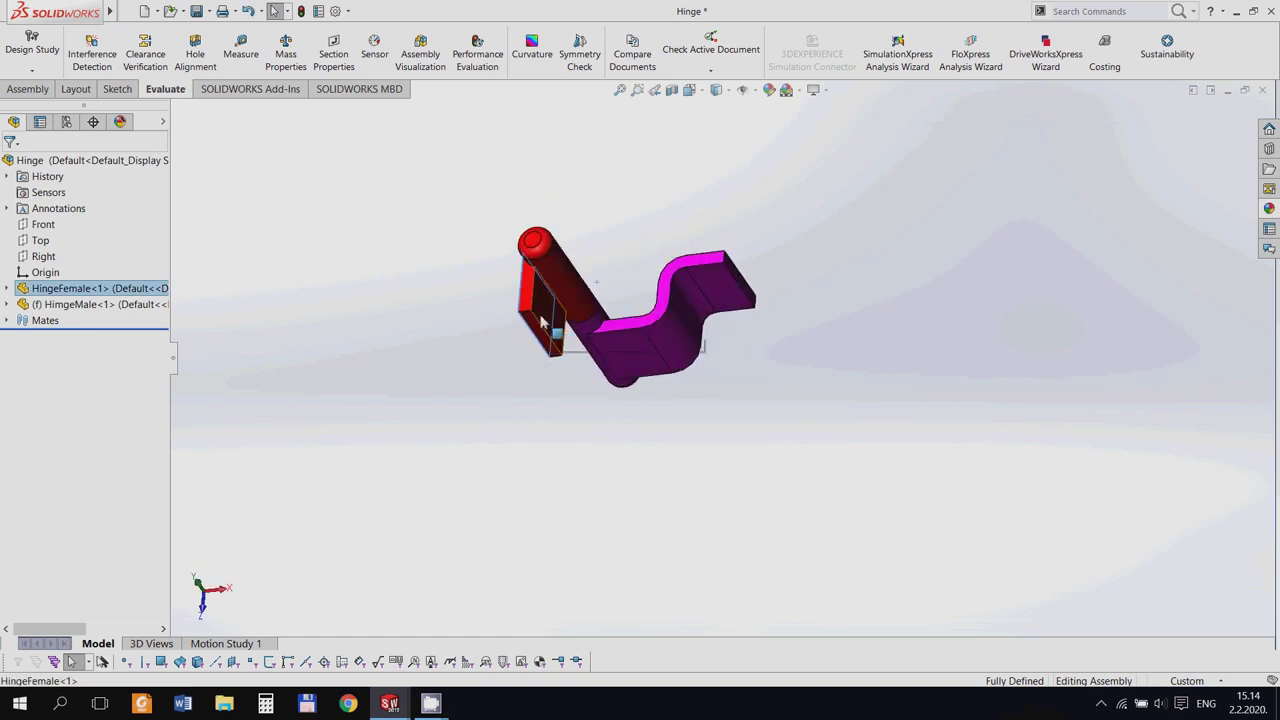
left_click_drag(552, 318, 718, 222)
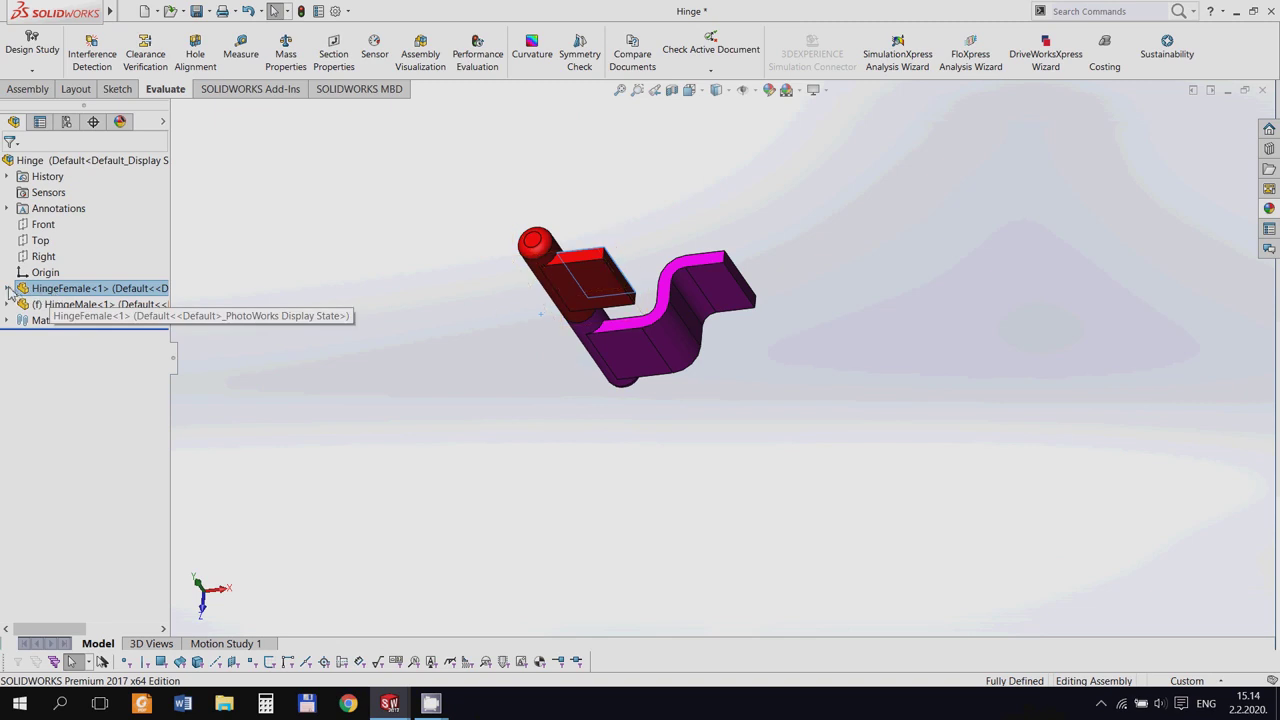
Expand HingeFemale and the hinge's Mates folder, and select LimitAngle1
left_click(7, 288)
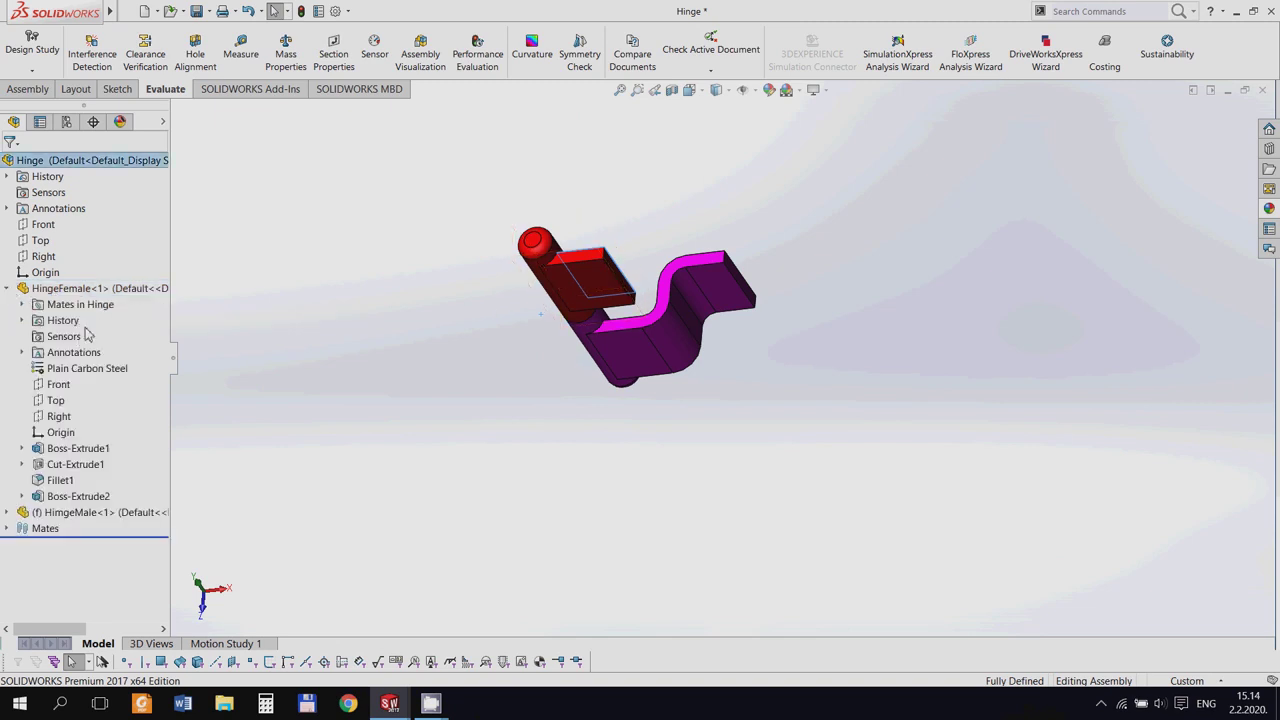
left_click(23, 305)
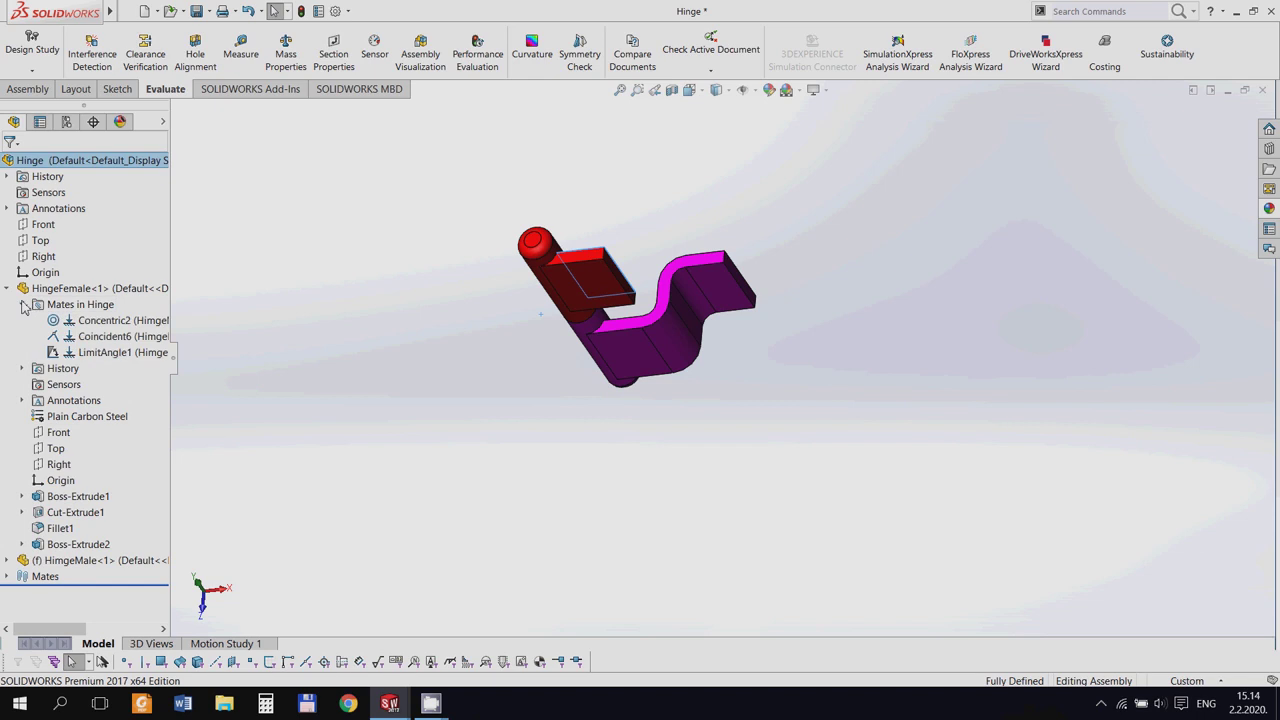
left_click(110, 356)
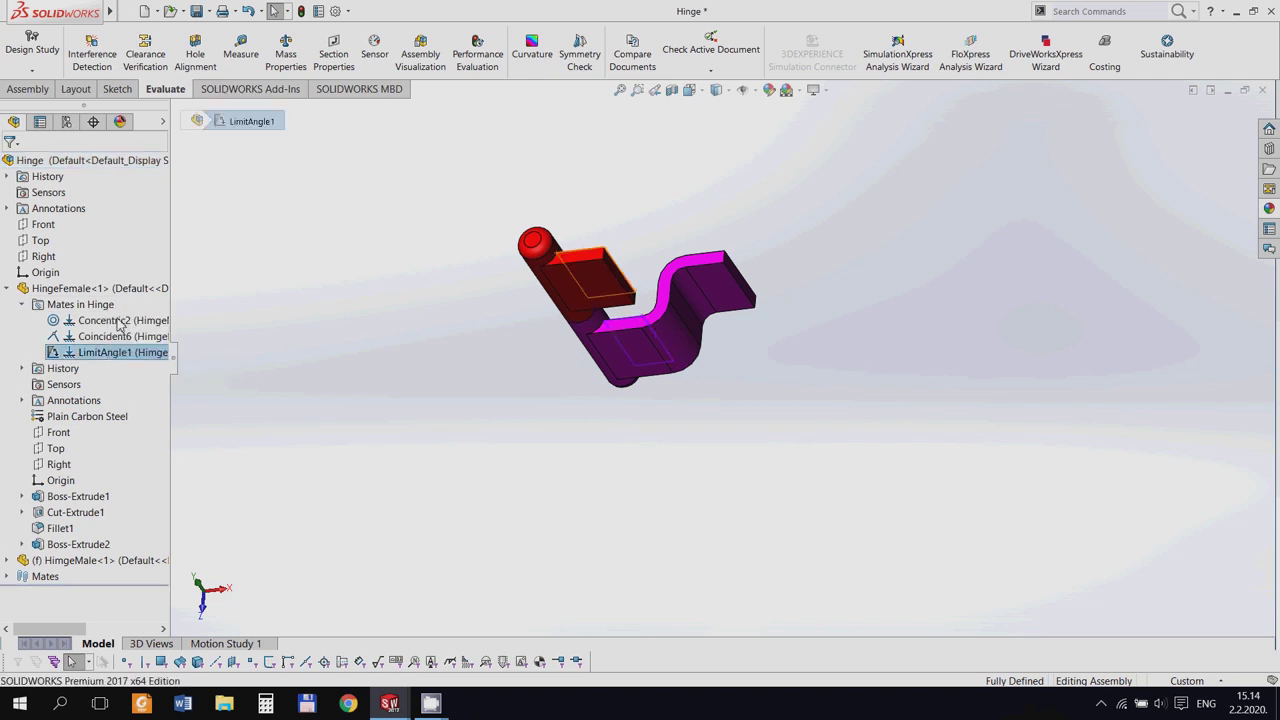
Edit LimitAngle1, review its 0° to 90° limits, and accept it unchanged
left_click(243, 368)
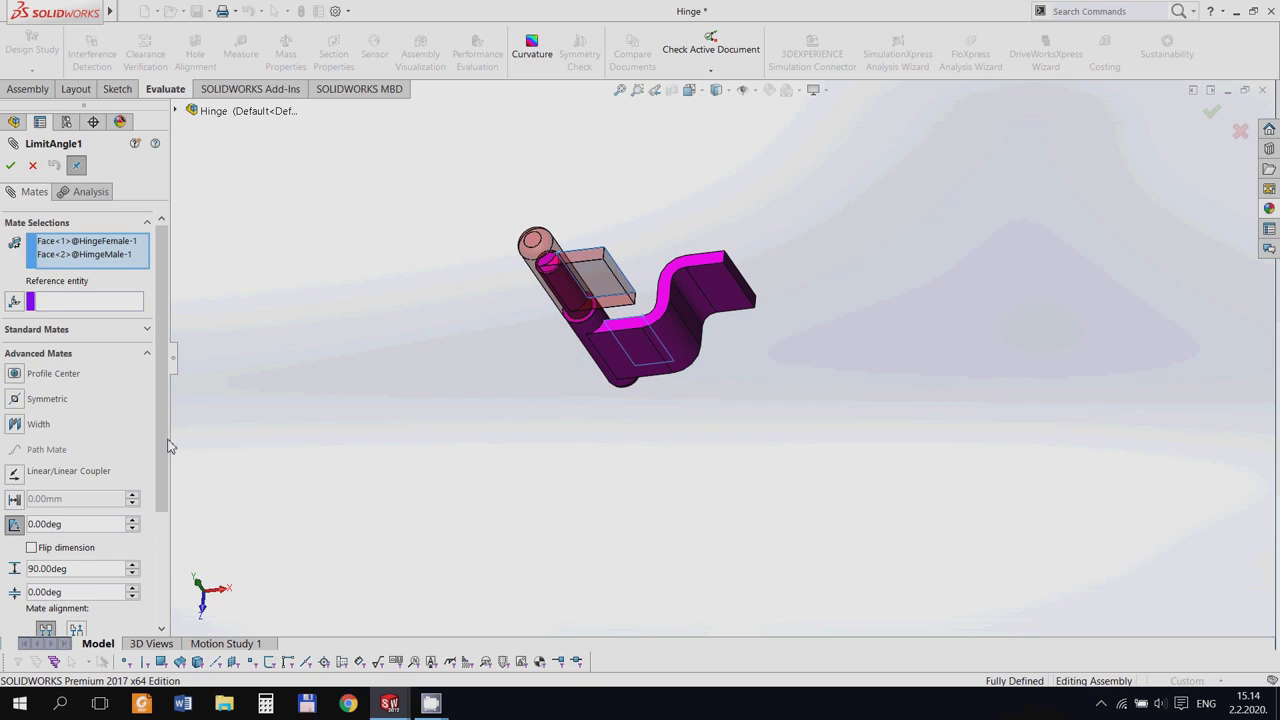
scroll(162, 447, "down", 1)
scroll(100, 455, "down", 1)
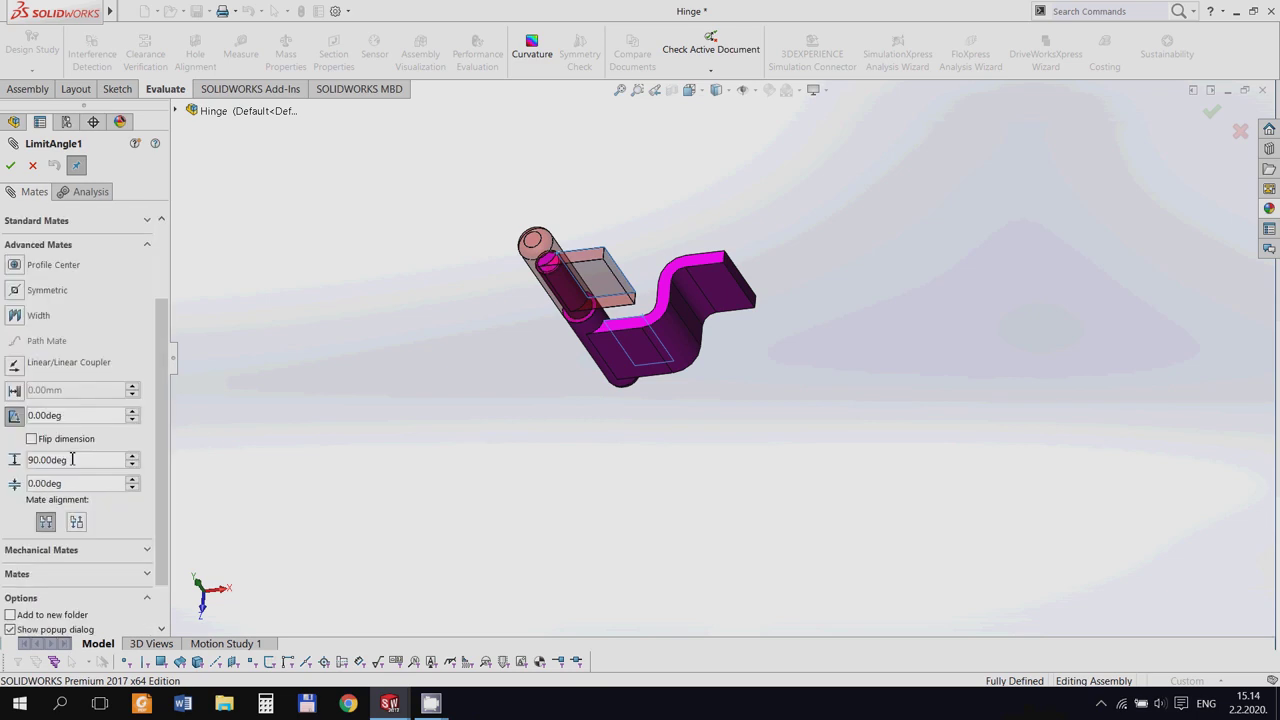
left_click(10, 166)
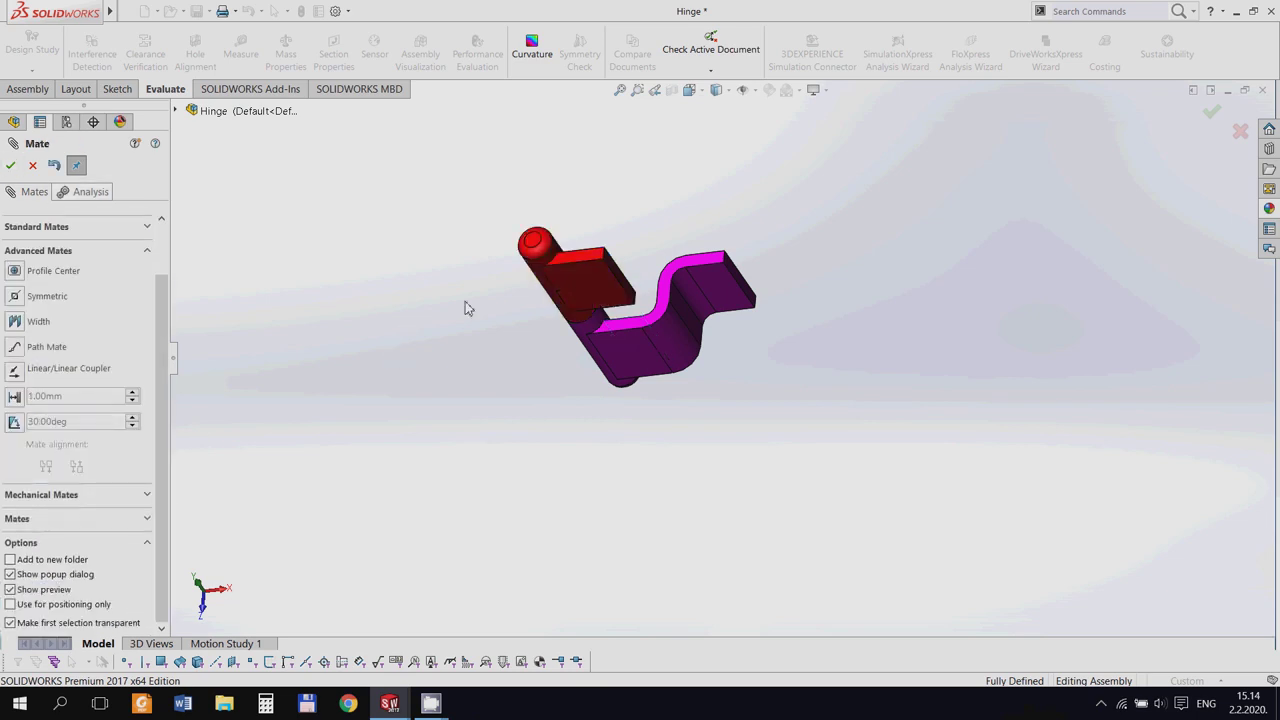
left_click(10, 166)
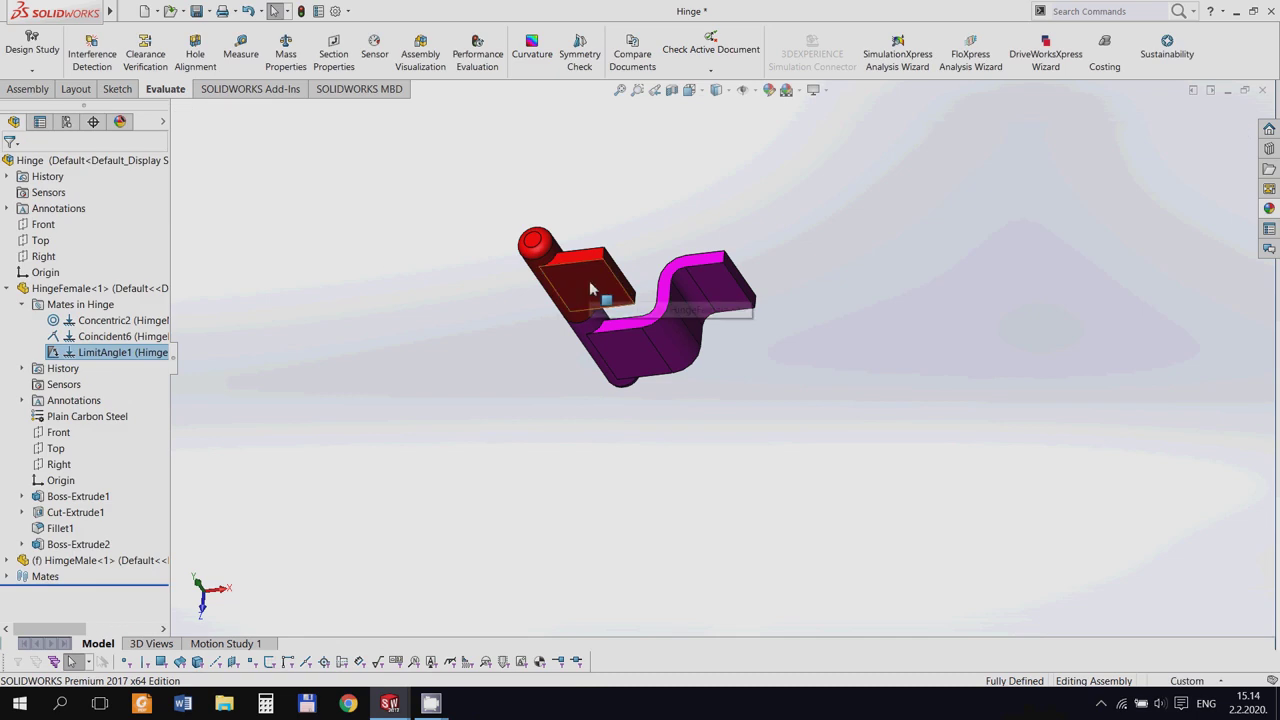
Return to a standard view, orbit around the hinge, and collapse HingeFemale in the tree
key("ctrl+1")
middle_click_drag(741, 320, 676, 326)
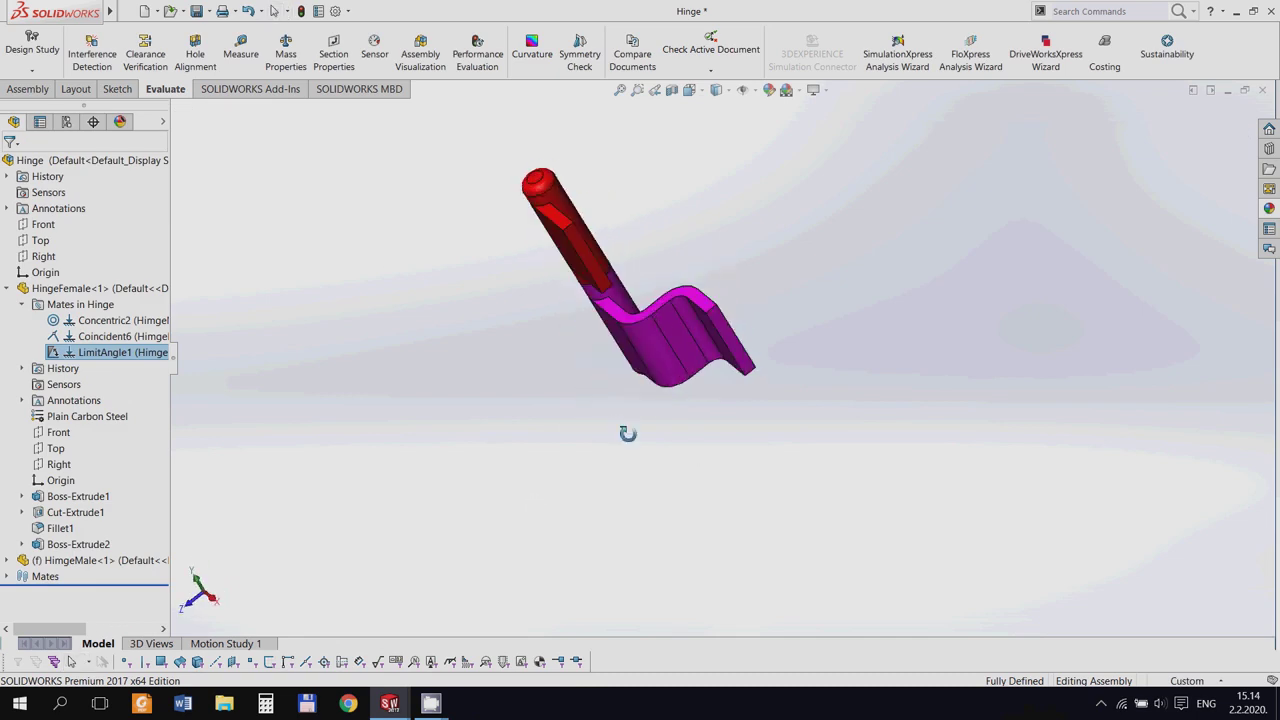
scroll(676, 330, "down", 3)
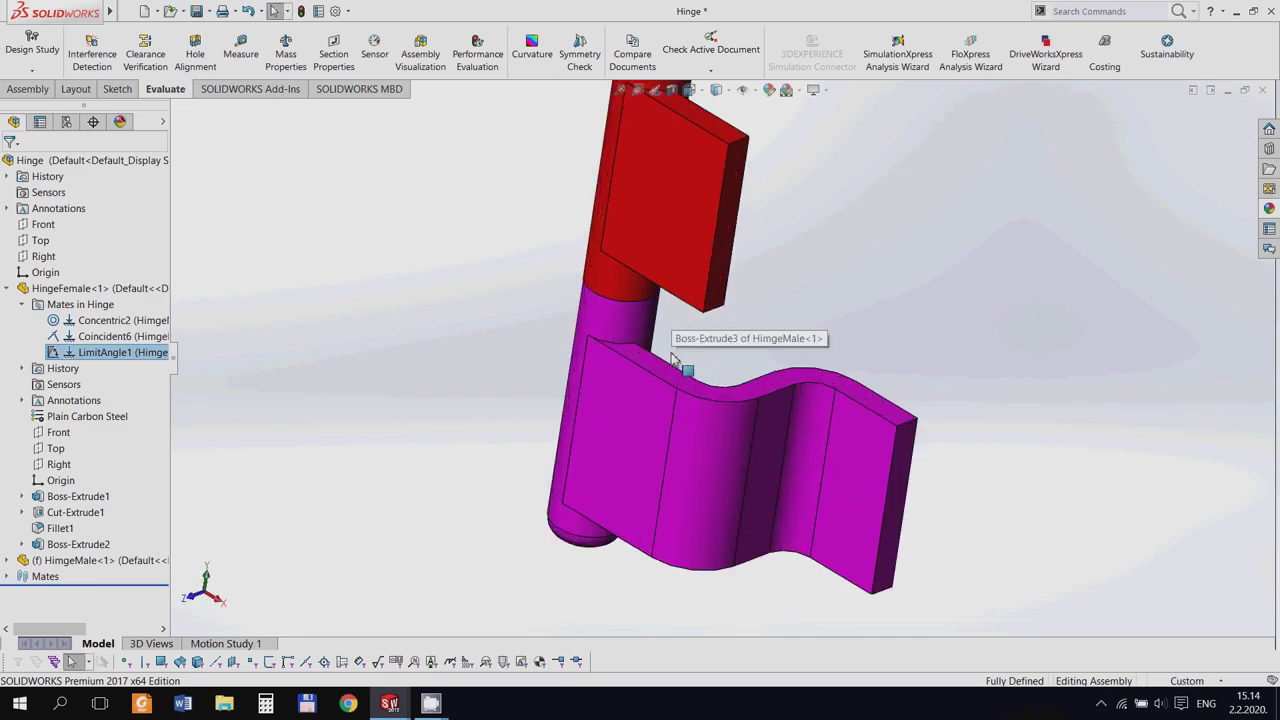
mouse_move(676, 337)
middle_mouse_down()
mouse_move(680, 417)
mouse_move(610, 482)
mouse_move(537, 457)
mouse_move(586, 357)
mouse_move(709, 180)
mouse_move(758, 347)
mouse_move(640, 440)
mouse_move(686, 469)
middle_mouse_up()
scroll(758, 347, "up", 3)
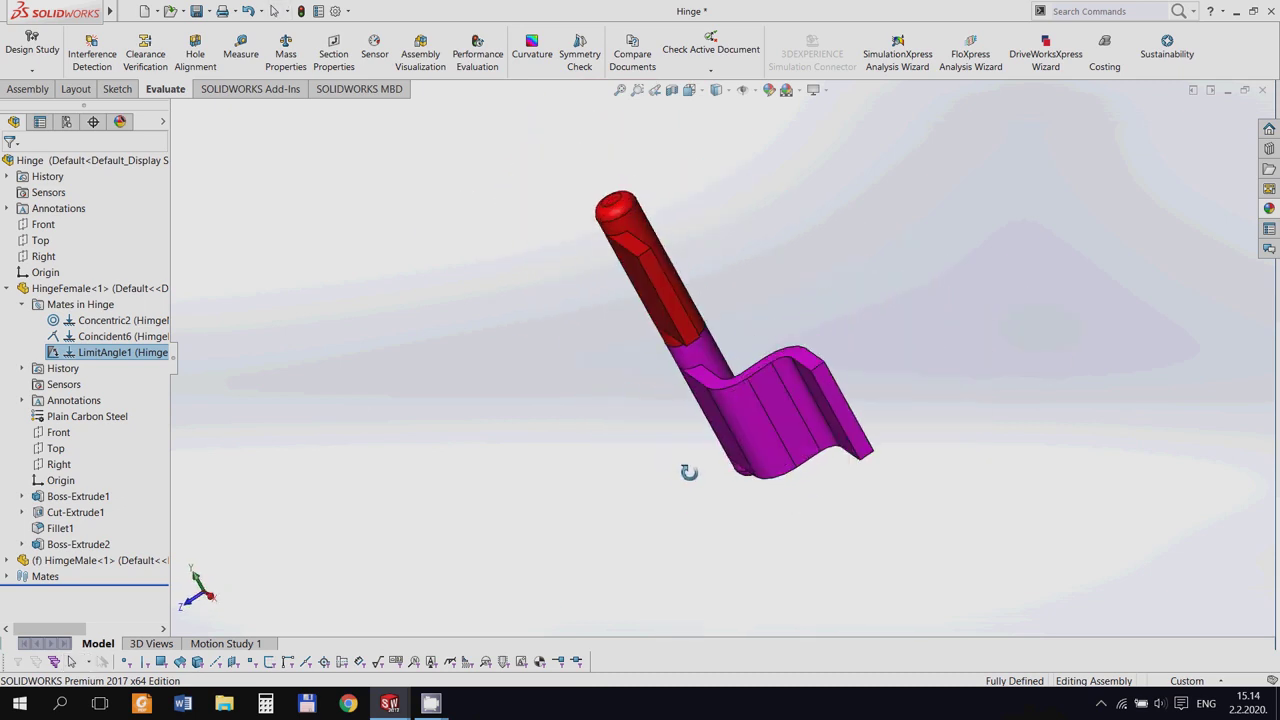
left_click(8, 289)
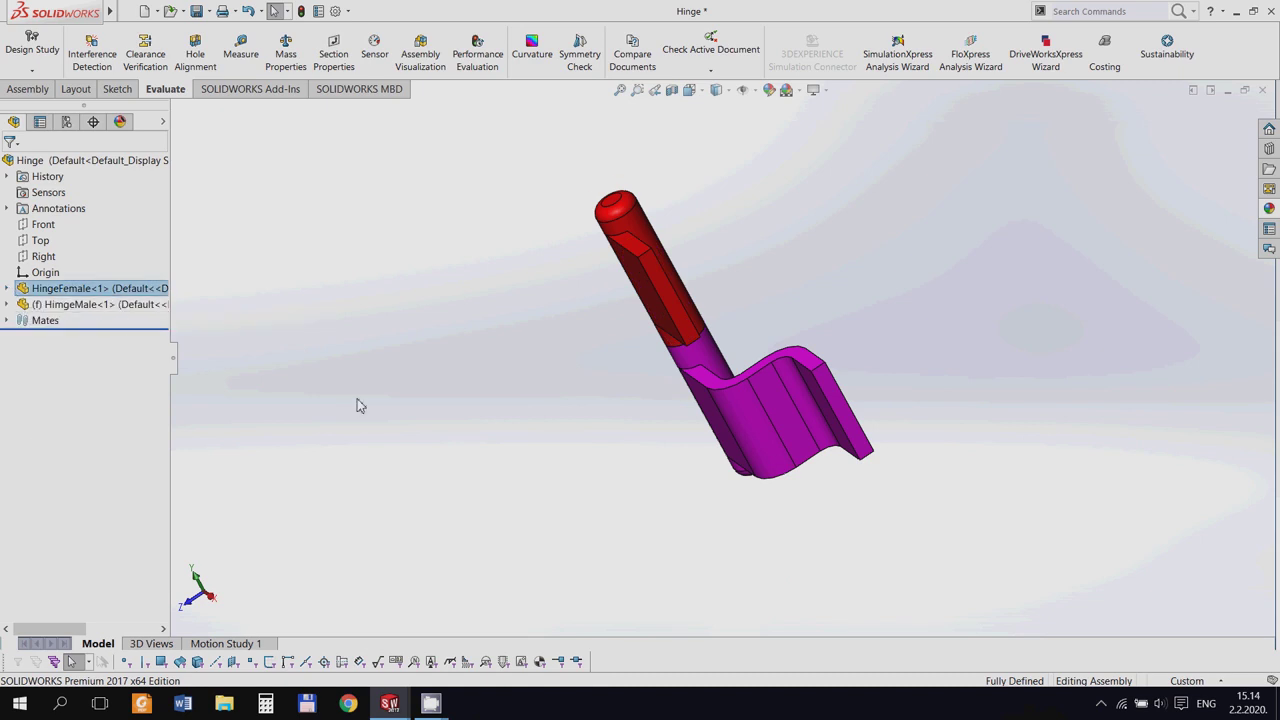
right_click(110, 308)
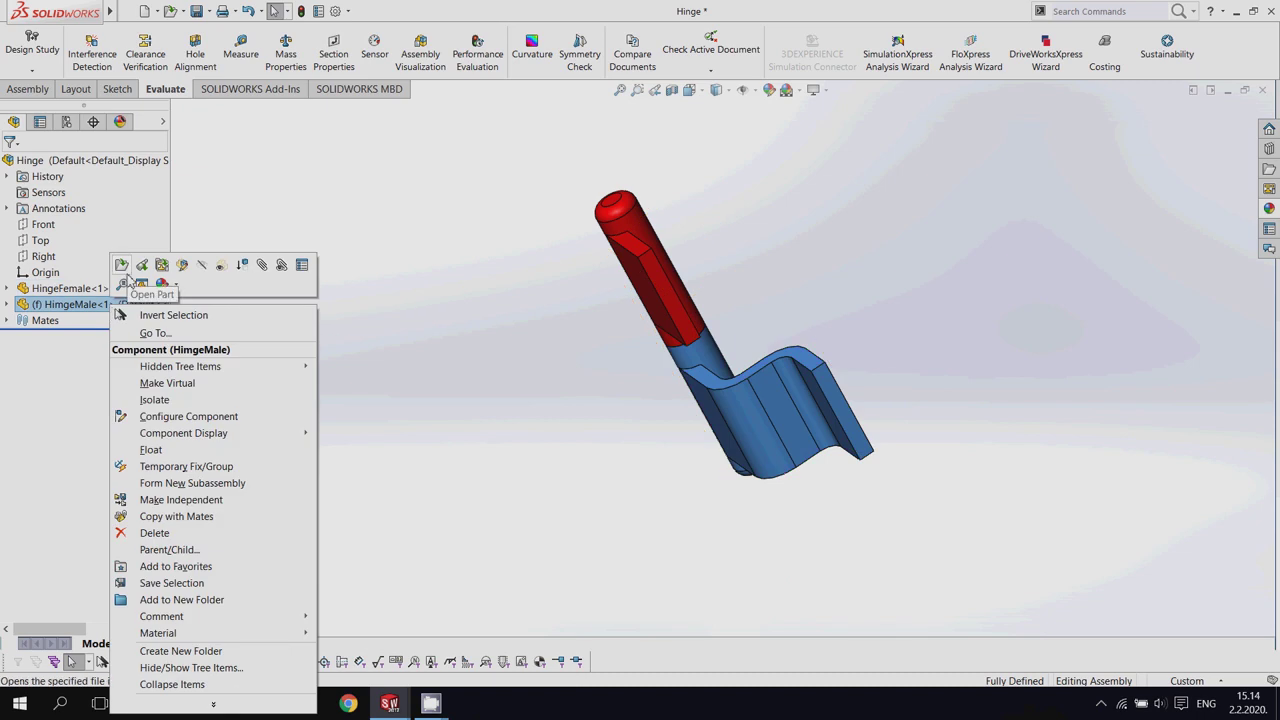
left_click(445, 352)
right_click(120, 306)
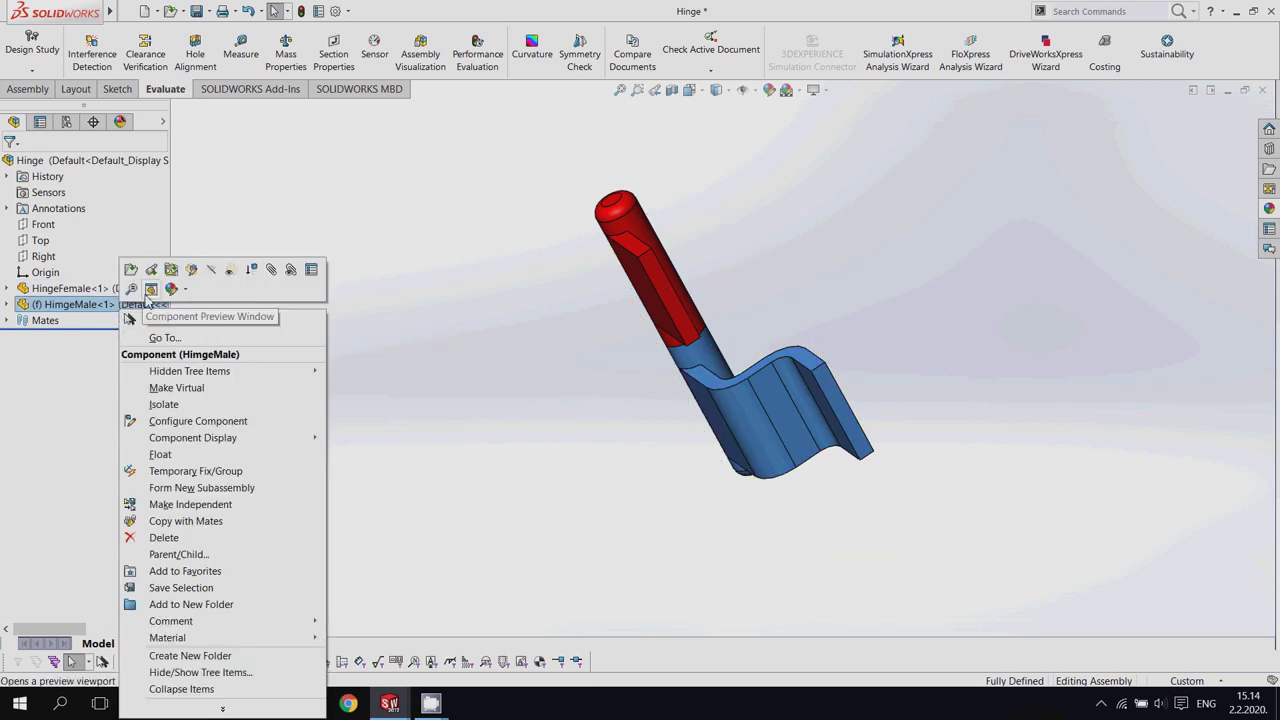
left_click(214, 271)
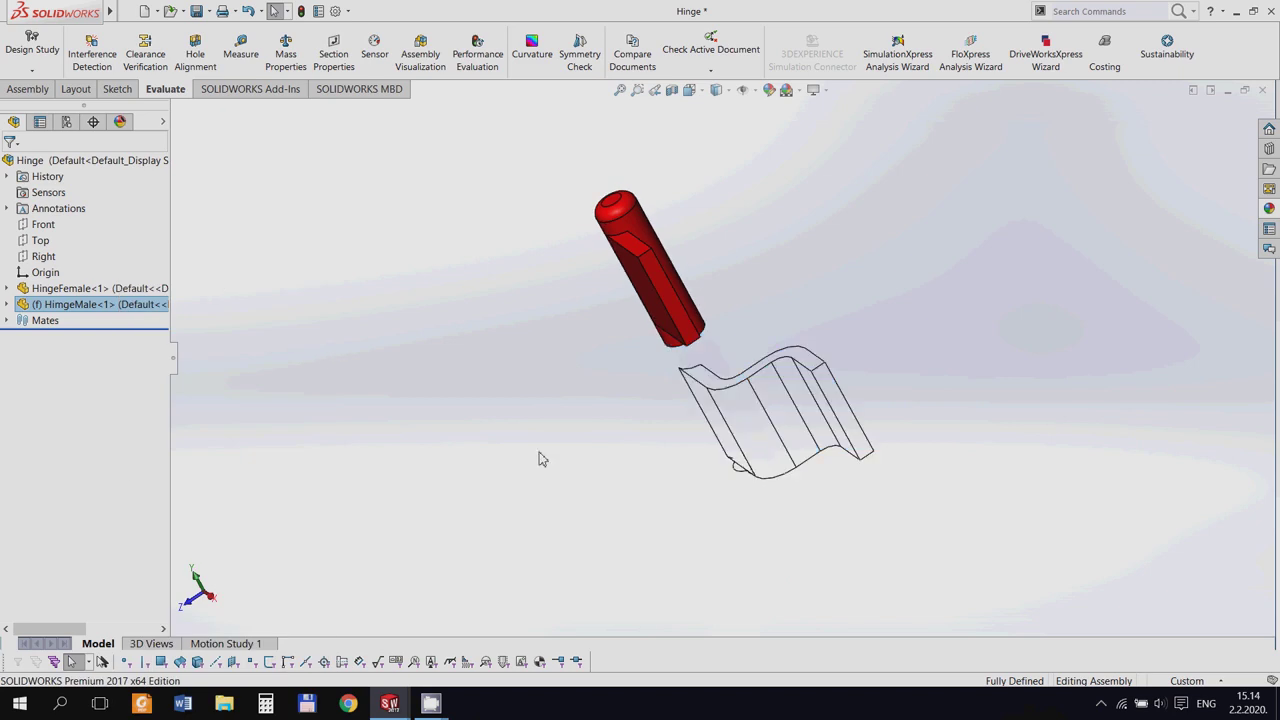
mouse_move(569, 443)
middle_mouse_down()
mouse_move(488, 136)
mouse_move(511, 194)
mouse_move(633, 301)
middle_mouse_up()
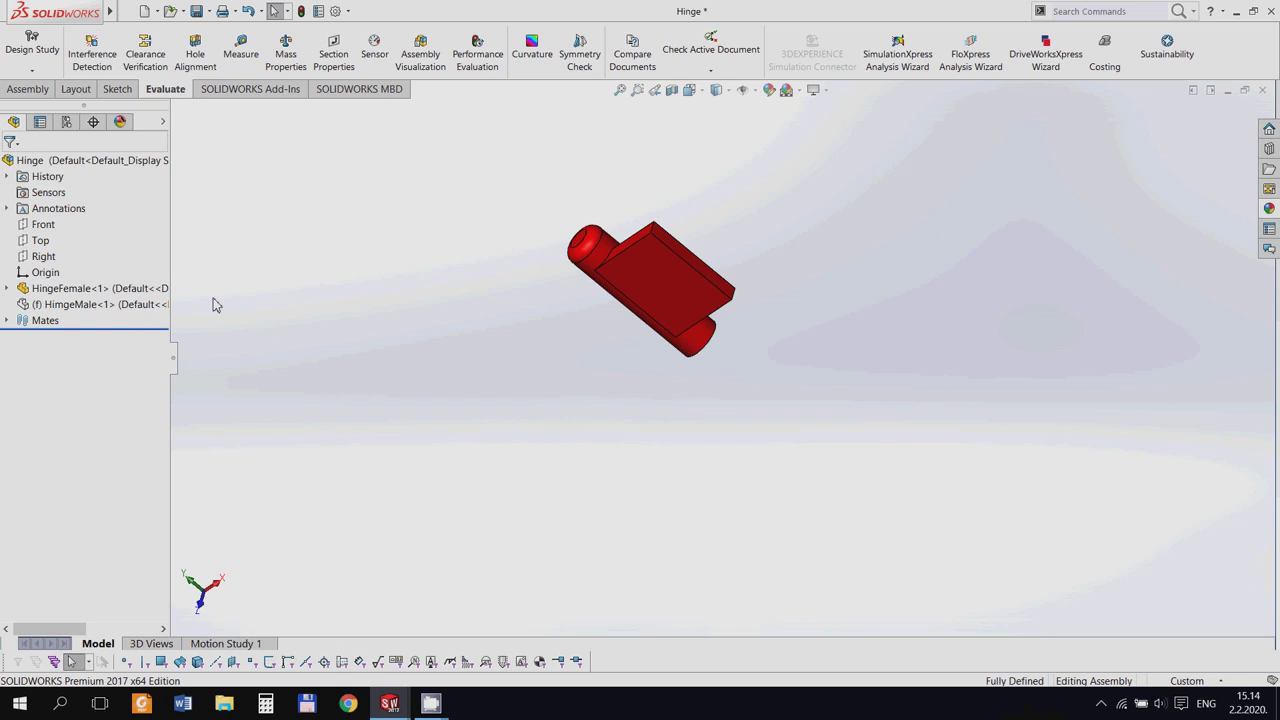
right_click(131, 312)
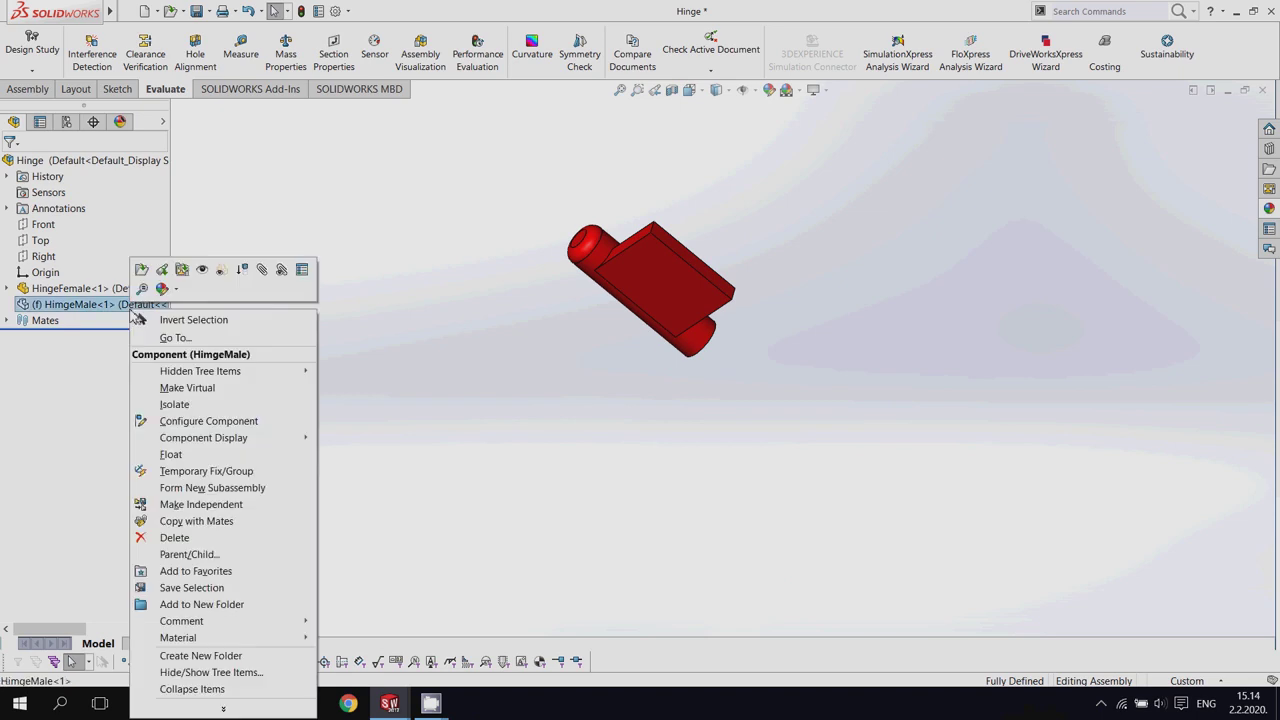
left_click(202, 269)
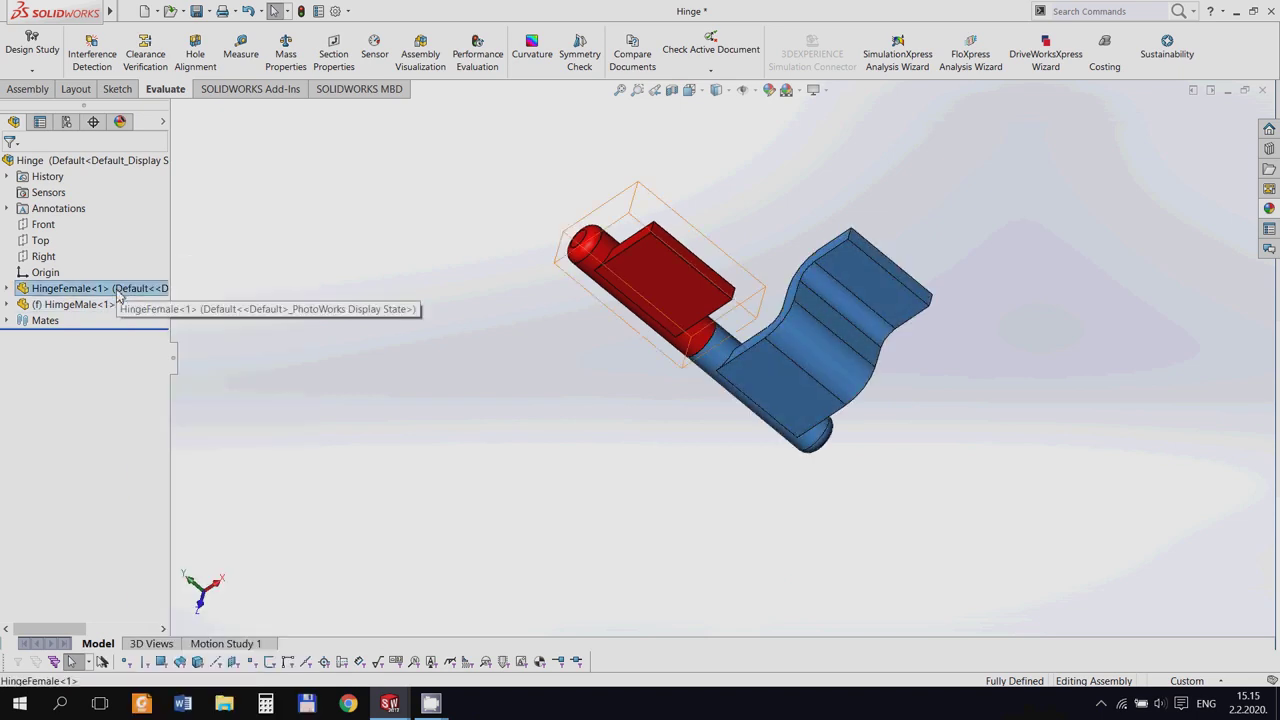
right_click(117, 289)
left_click(205, 252)
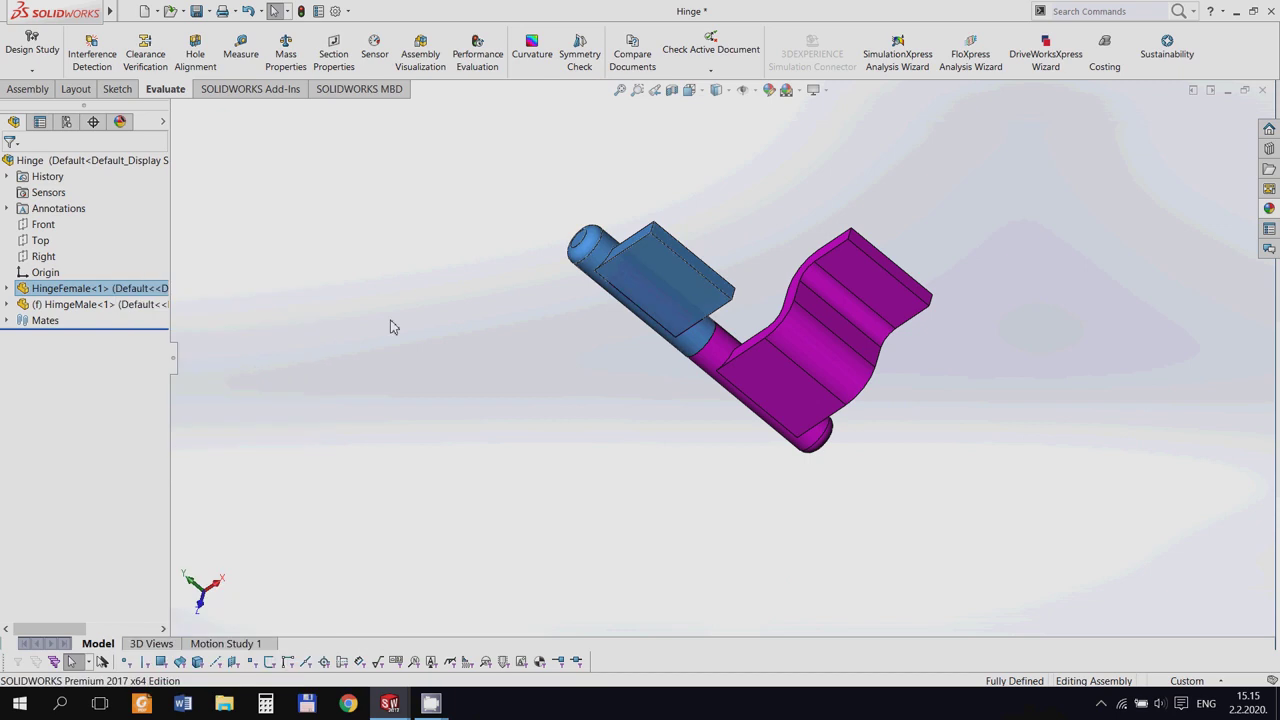
mouse_move(571, 371)
middle_mouse_down()
mouse_move(620, 437)
mouse_move(589, 351)
middle_mouse_up()
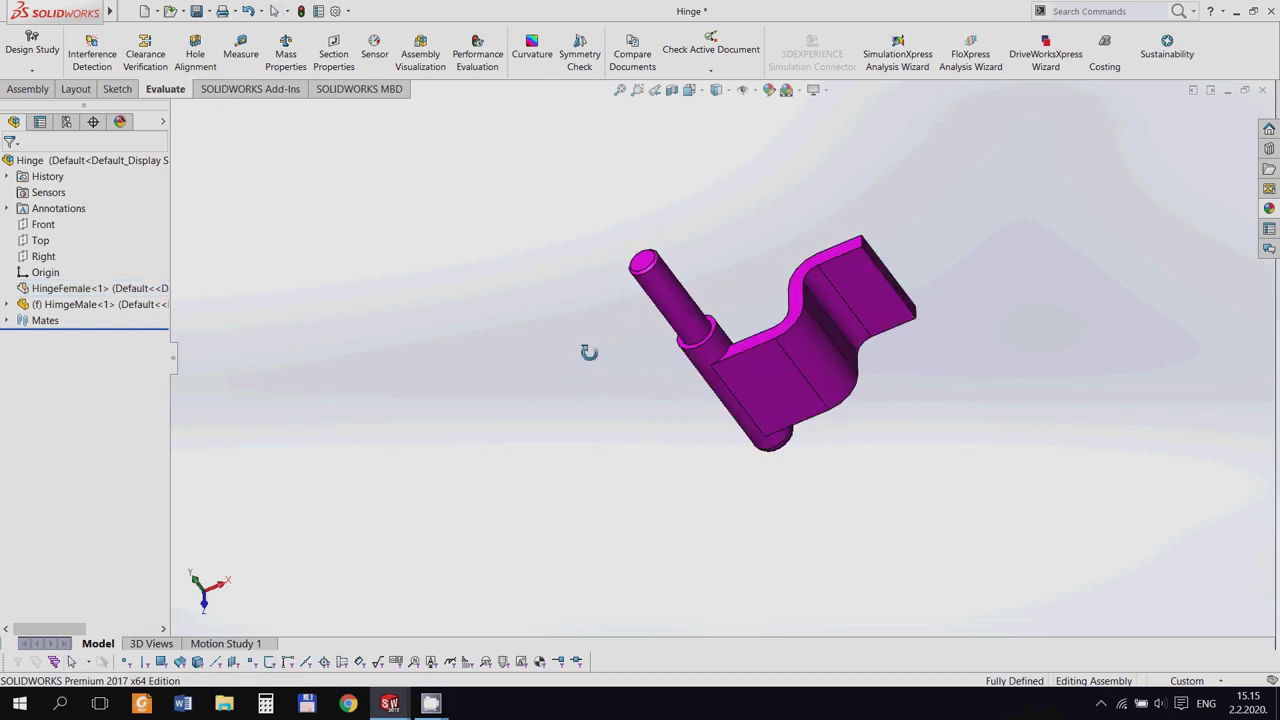
right_click(158, 290)
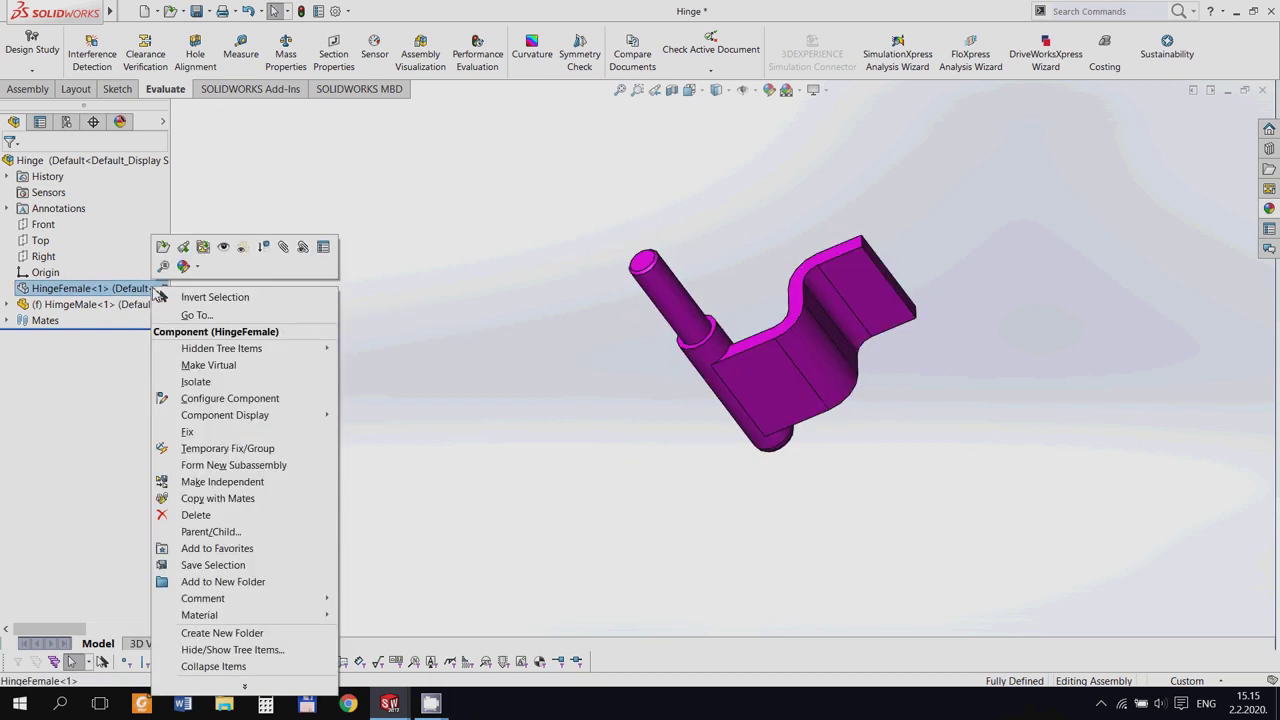
left_click(222, 250)
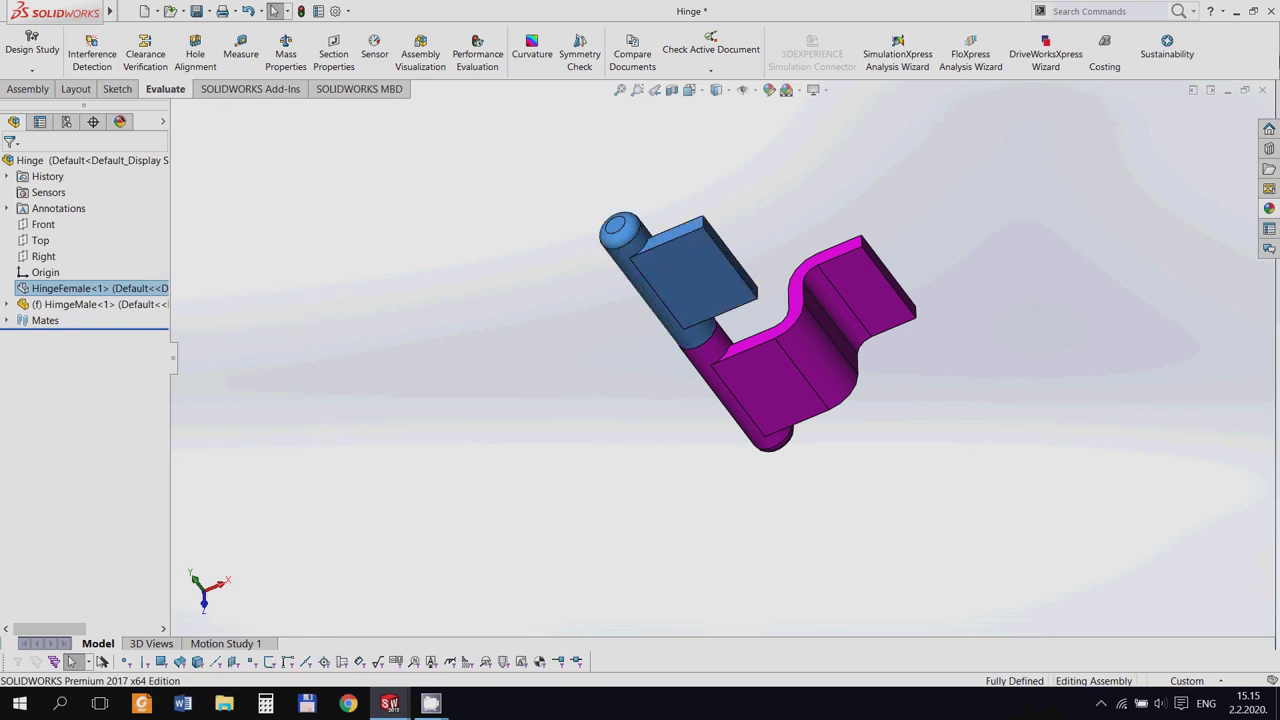
Close Hinge with Don't Save, switch to the Hausing window, and swing its door open
left_click(1262, 91)
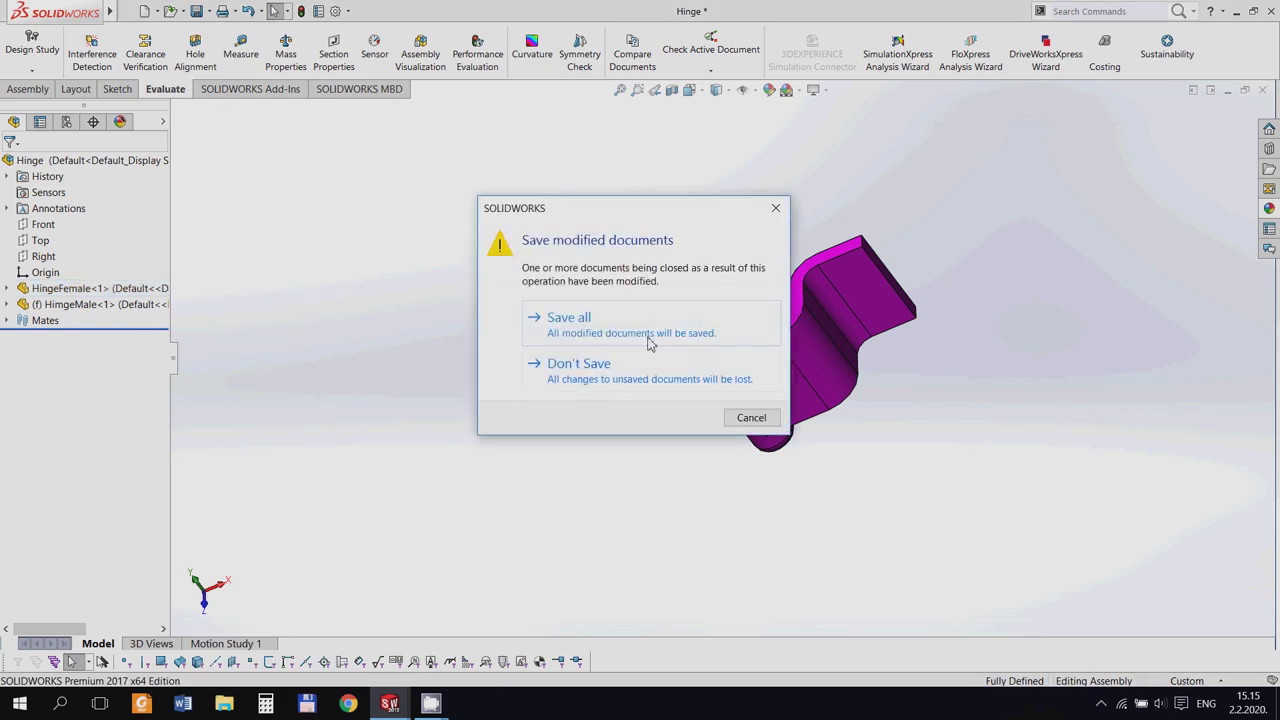
left_click(626, 363)
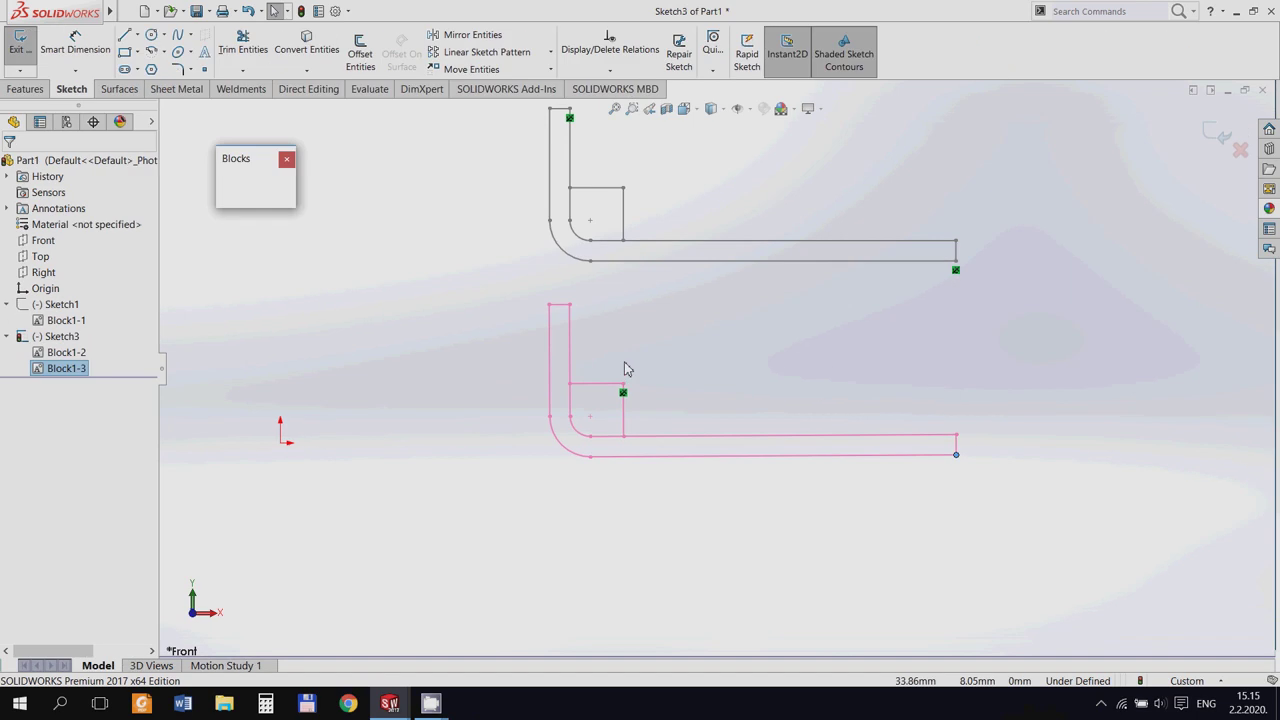
left_click(320, 11)
mouse_move(283, 11)
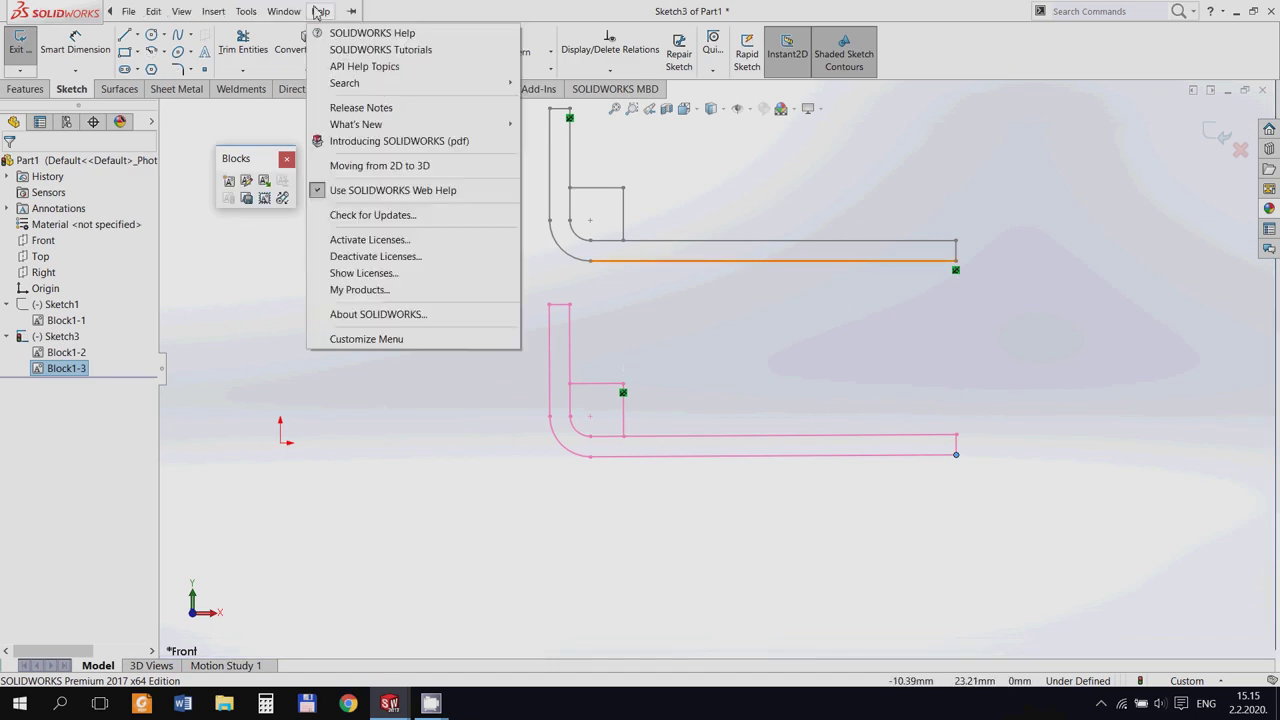
left_click(305, 174)
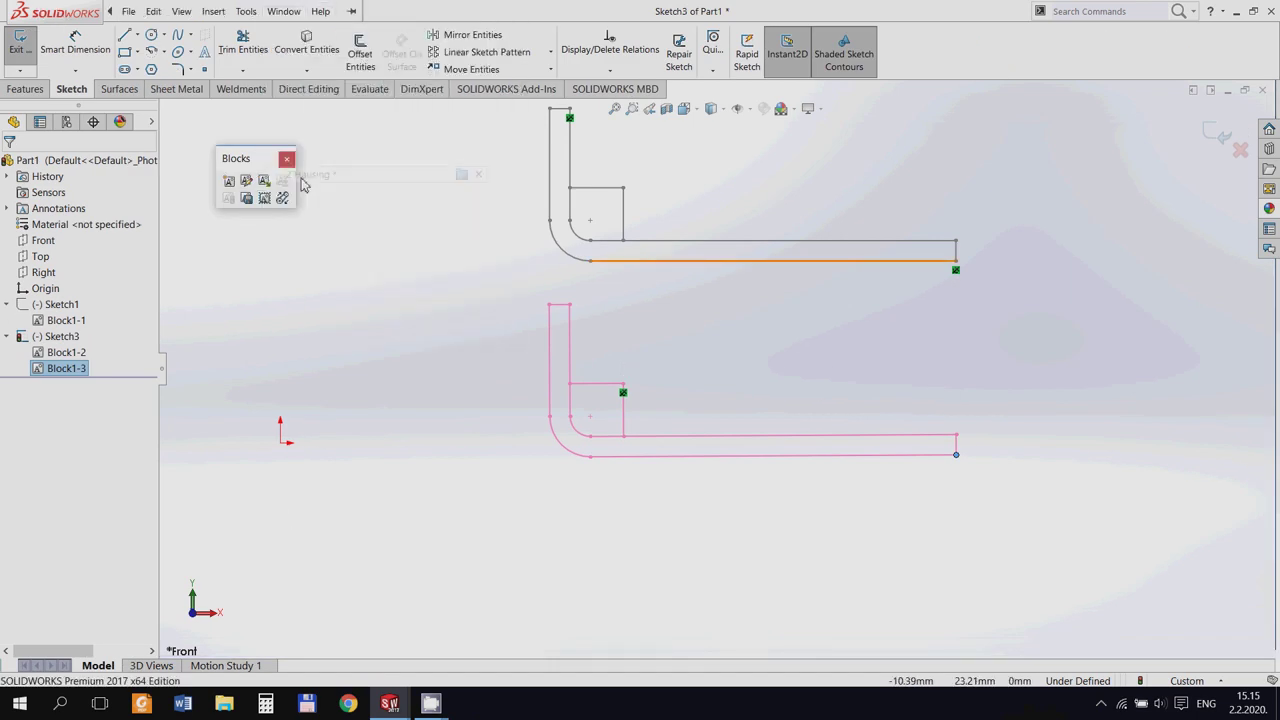
mouse_move(483, 307)
left_mouse_down()
mouse_move(365, 514)
mouse_move(546, 400)
mouse_move(575, 357)
left_mouse_up()
Turn the door toward vertical, orbit out of the Top view, and switch to Shaded With Edges
left_click_drag(491, 486, 437, 465)
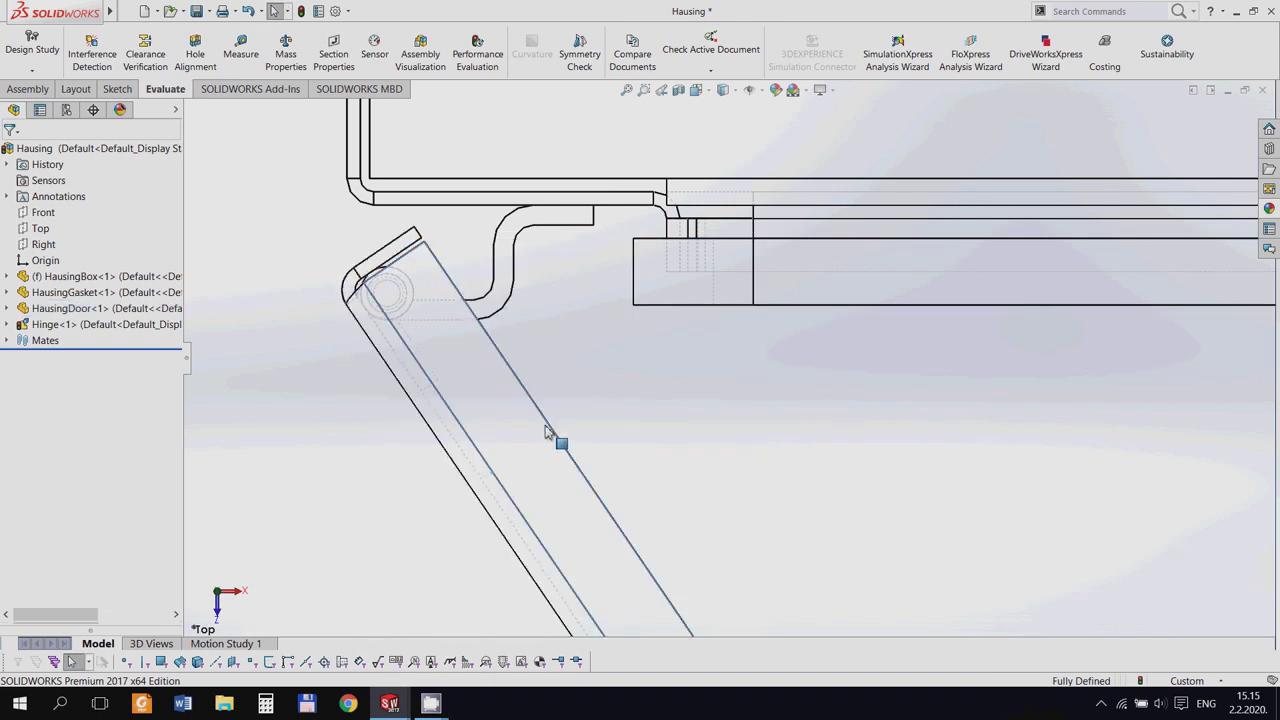
mouse_move(437, 465)
middle_mouse_down()
mouse_move(486, 357)
mouse_move(469, 229)
mouse_move(574, 346)
mouse_move(704, 405)
middle_mouse_up()
scroll(704, 405, "down", 5)
scroll(757, 434, "up", 2)
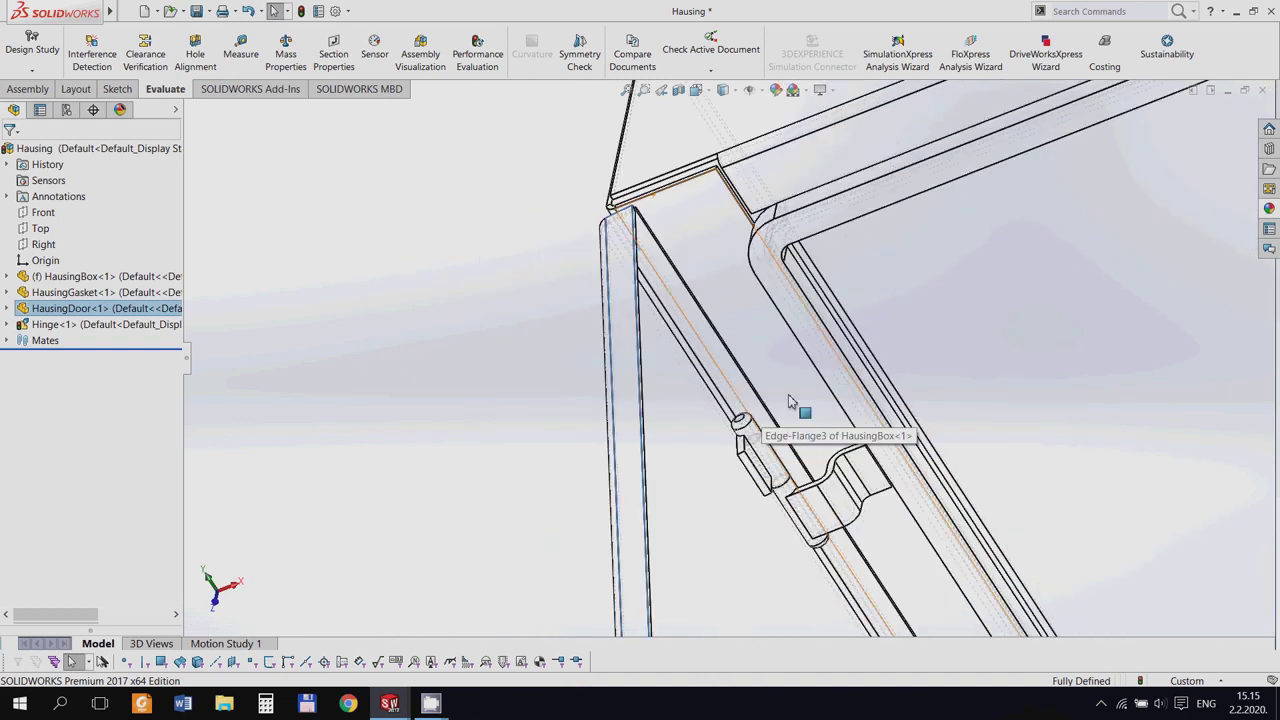
left_click(735, 93)
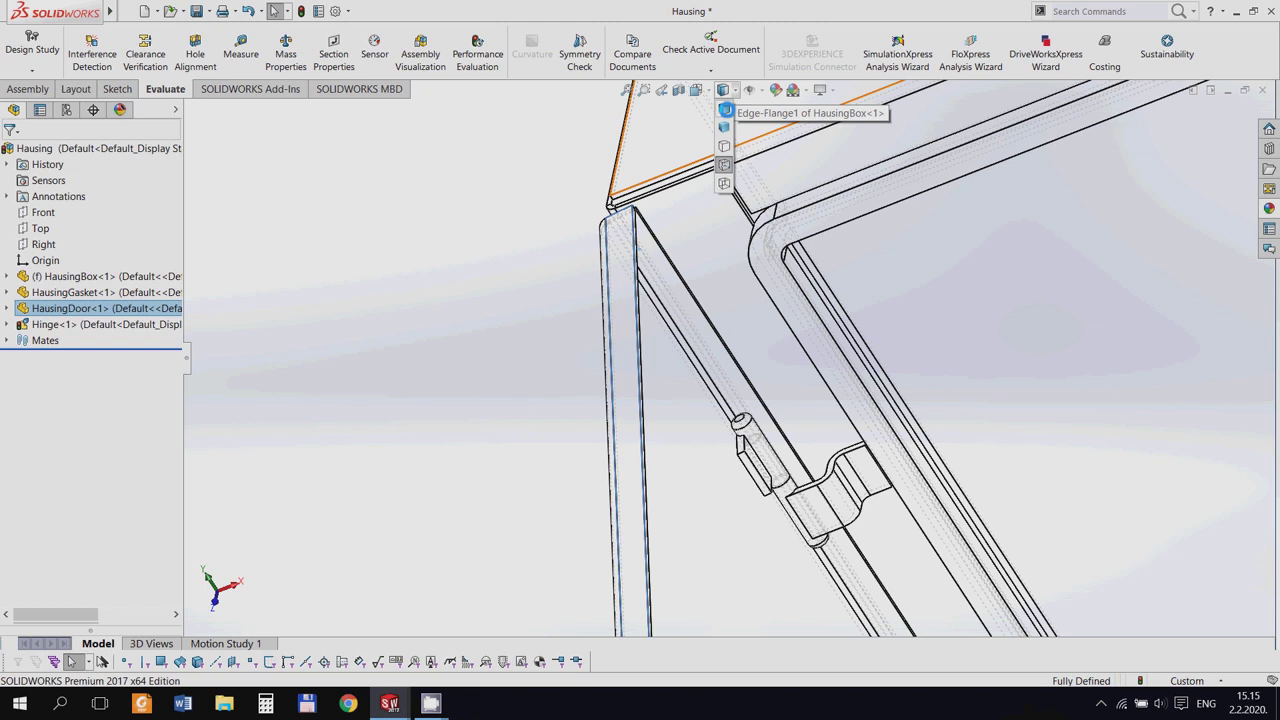
left_click(725, 110)
Orbit into the open housing and swing the door closed and back open
scroll(857, 471, "down", 2)
mouse_move(857, 471)
middle_mouse_down()
mouse_move(851, 449)
mouse_move(886, 432)
mouse_move(857, 409)
middle_mouse_up()
scroll(580, 486, "down", 3)
scroll(508, 497, "down", 1)
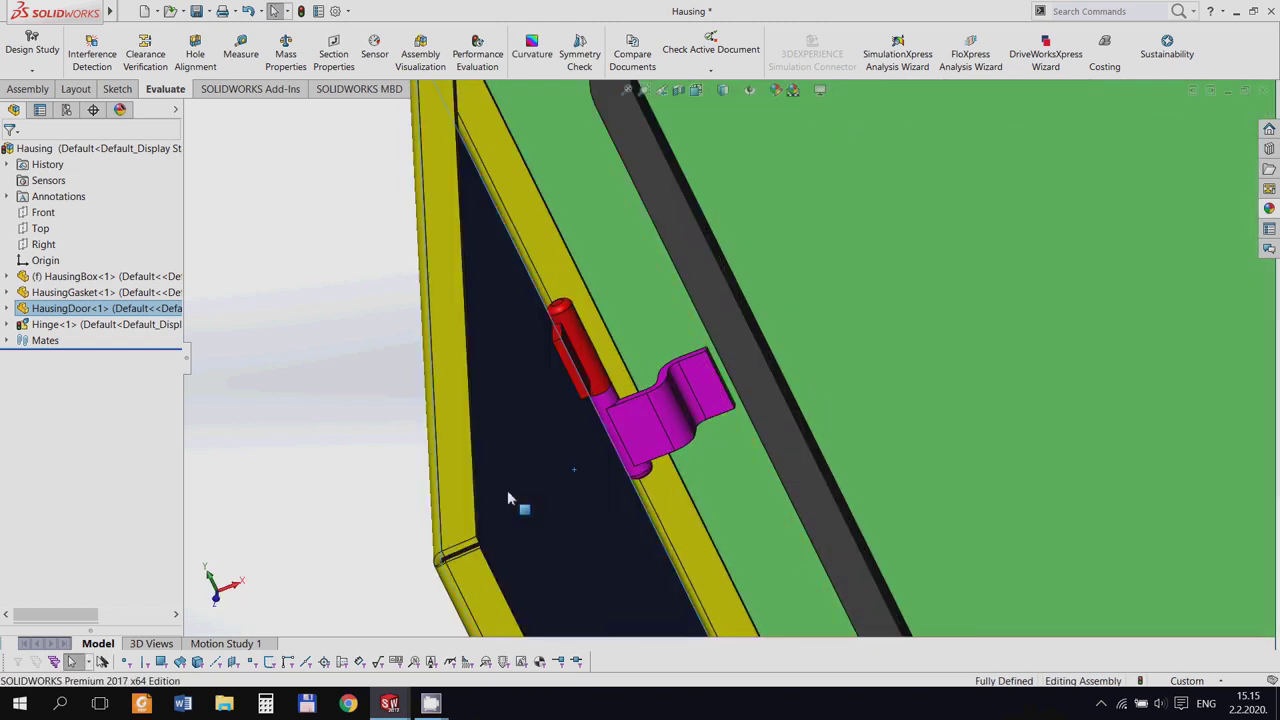
scroll(766, 391, "down", 3)
scroll(823, 357, "down", 2)
scroll(390, 488, "up", 5)
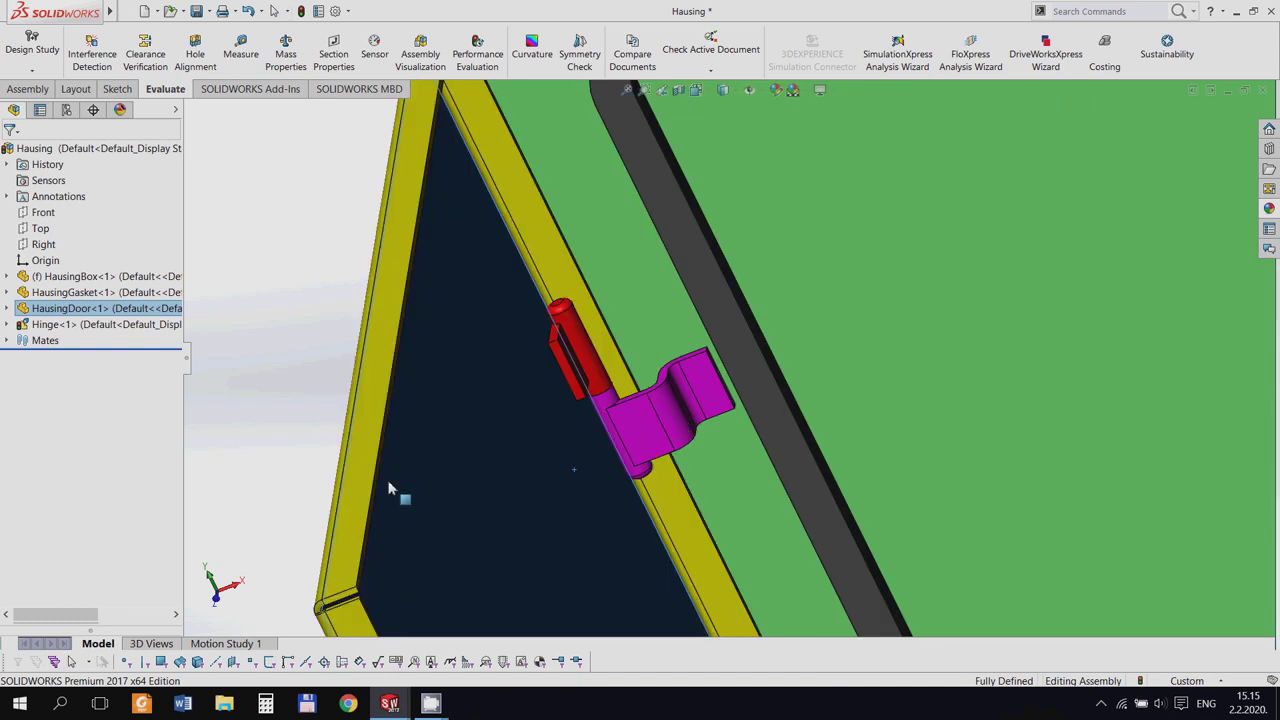
scroll(651, 429, "up", 3)
mouse_move(680, 443)
middle_mouse_down()
mouse_move(737, 455)
mouse_move(742, 505)
mouse_move(688, 497)
middle_mouse_up()
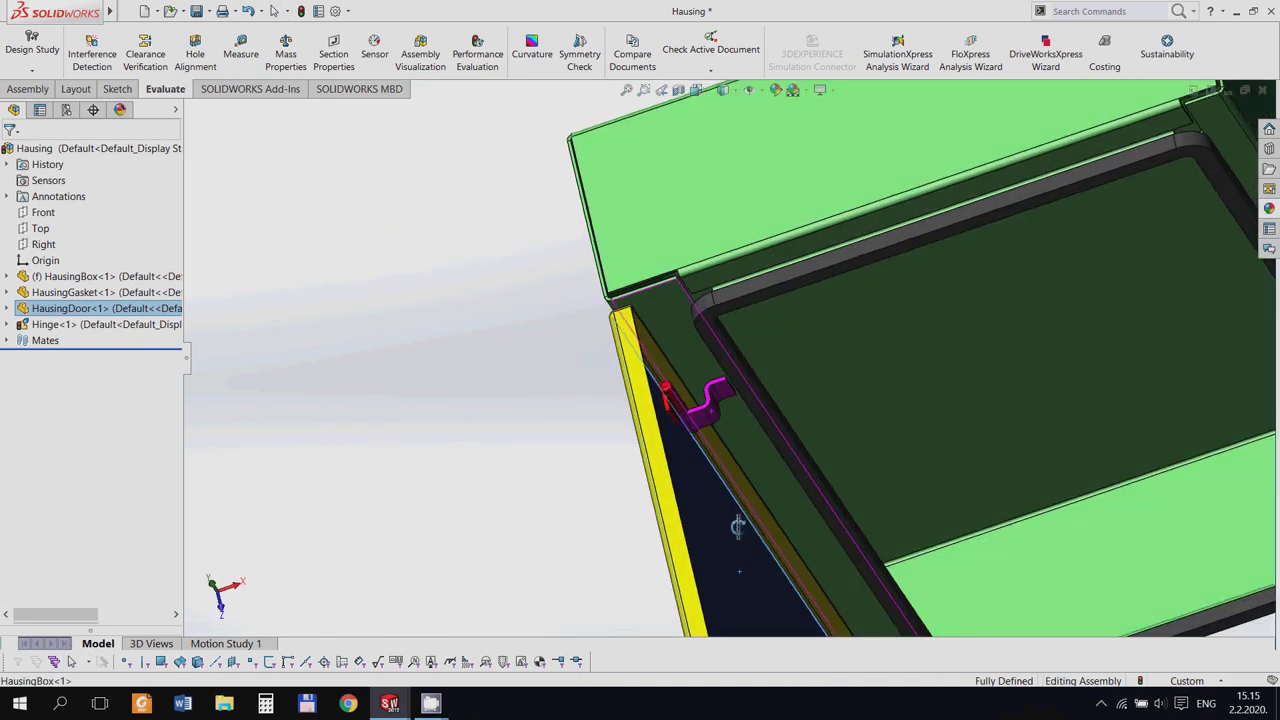
mouse_move(666, 480)
left_mouse_down()
mouse_move(871, 343)
mouse_move(851, 366)
mouse_move(502, 476)
left_mouse_up()
middle_click_drag(650, 472, 663, 381)
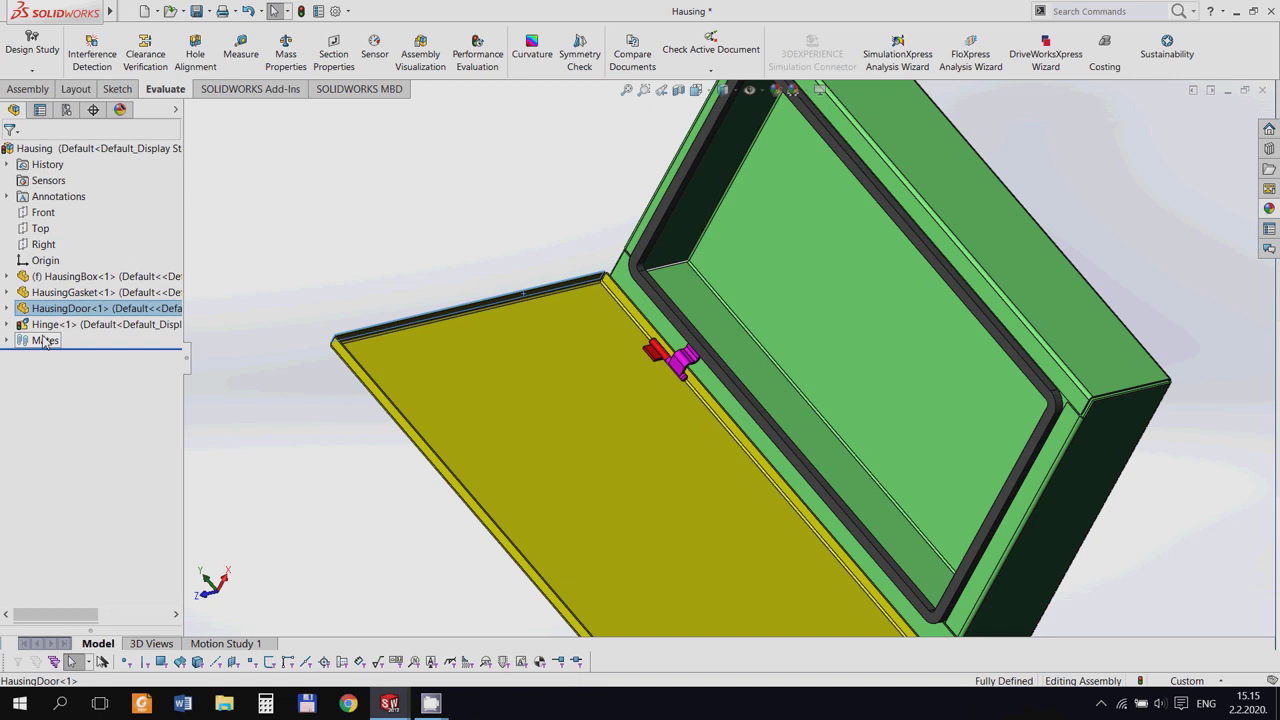
Check the Hinge sub-assembly, then return to the front view and orbit toward the hinge
left_click(52, 326)
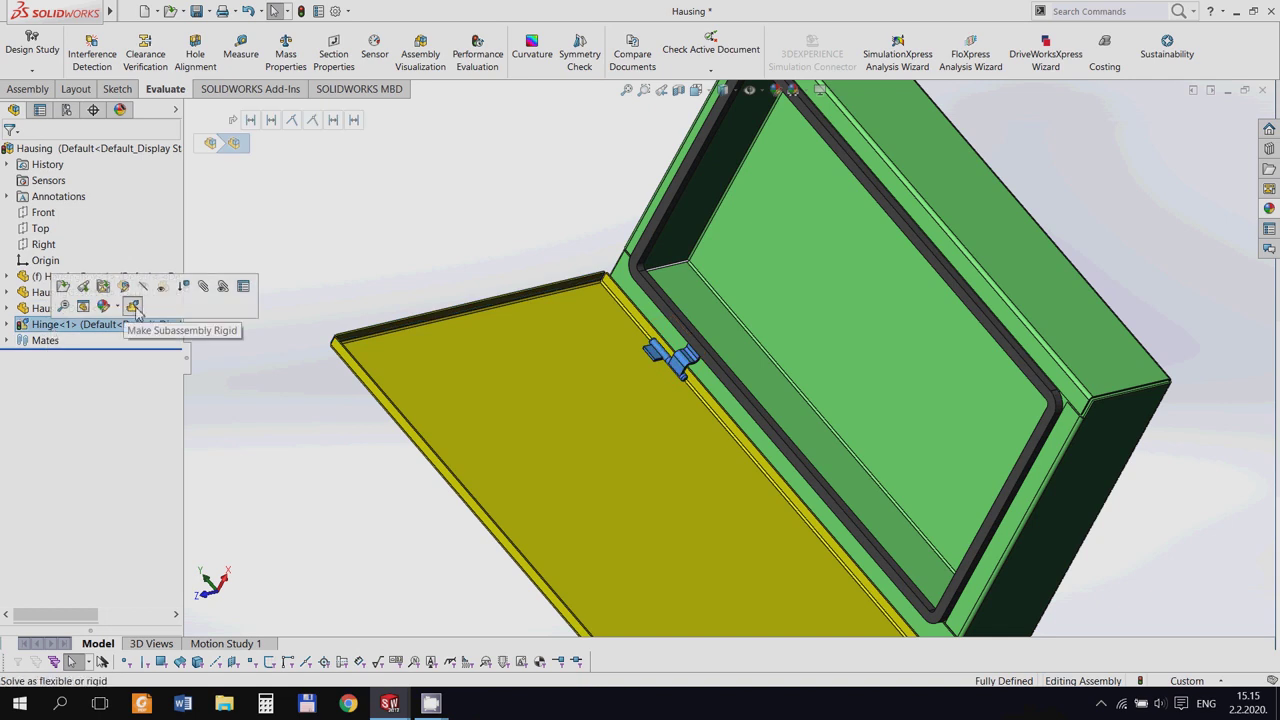
left_click(280, 432)
key("ctrl+1")
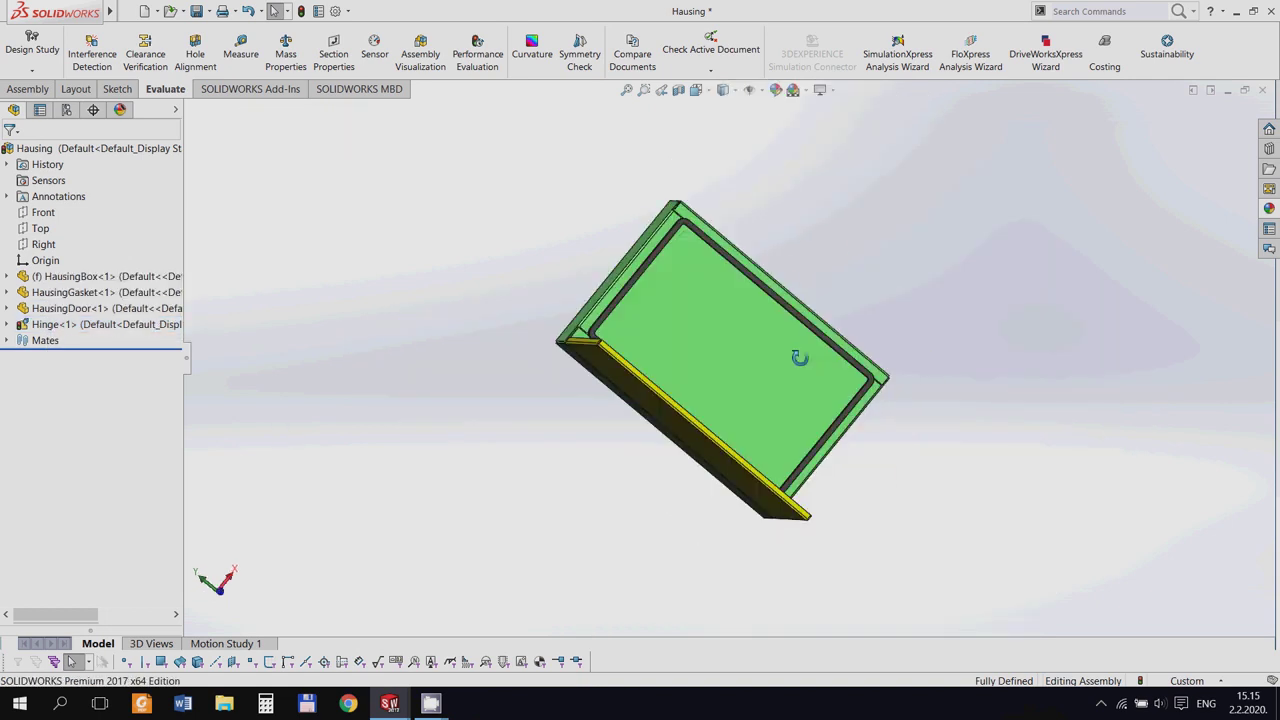
middle_click_drag(726, 470, 748, 306)
scroll(740, 300, "down", 3)
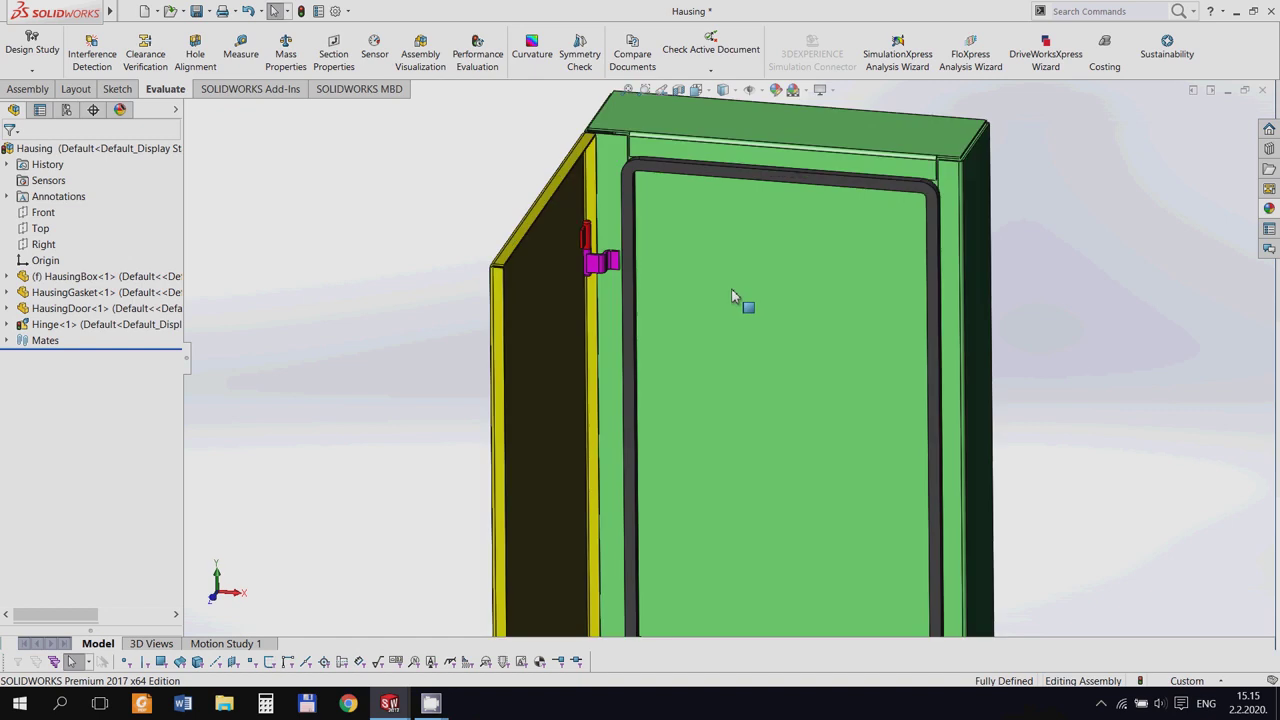
scroll(494, 266, "down", 2)
Swing HausingDoor shut against the box and orbit to an isometric view
left_click(476, 272)
left_click_drag(476, 272, 964, 157)
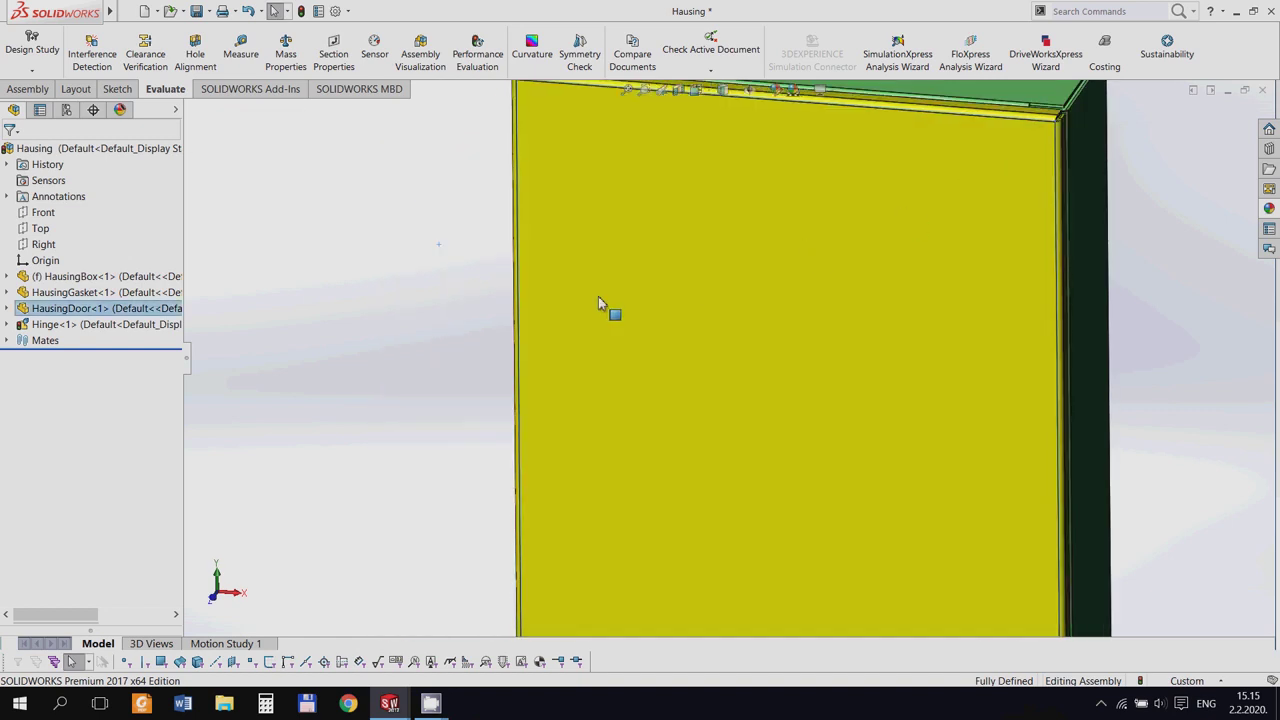
scroll(886, 251, "up", 3)
scroll(843, 271, "up", 2)
middle_click_drag(843, 271, 735, 308)
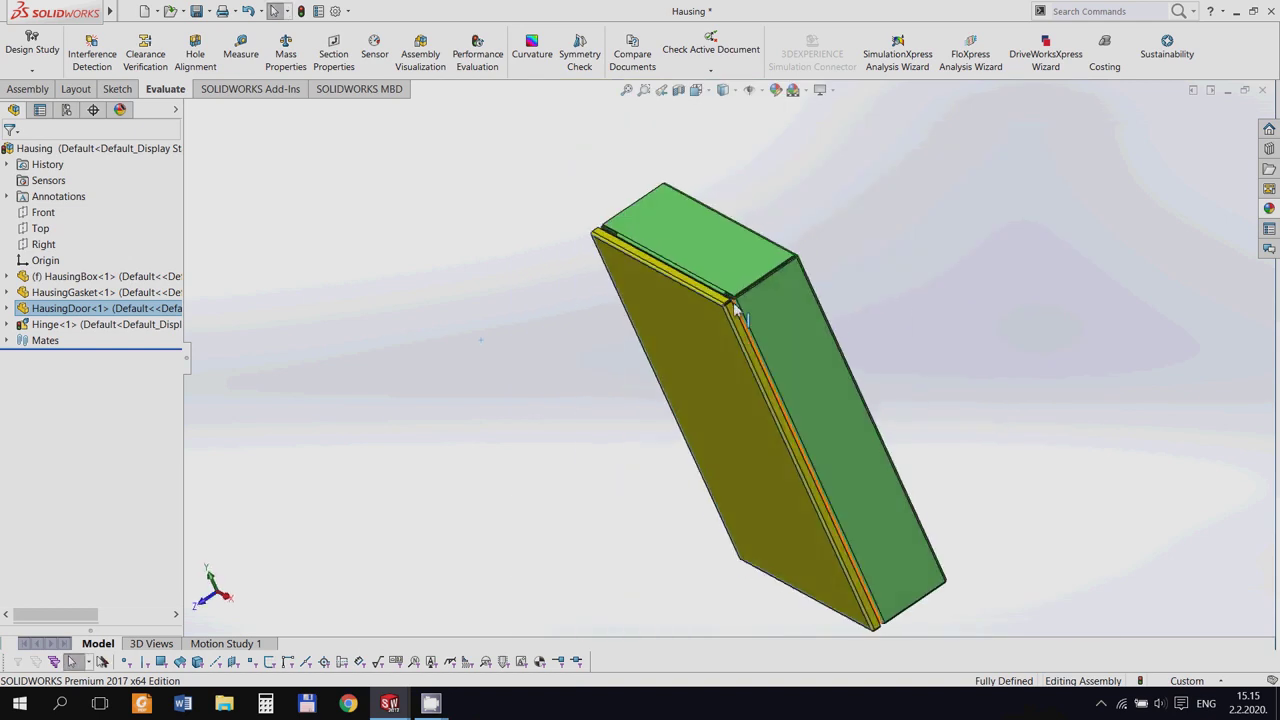
scroll(735, 308, "down", 3)
scroll(580, 236, "down", 2)
Swing the door open about the hinge as far as it will go
left_click_drag(576, 236, 419, 380)
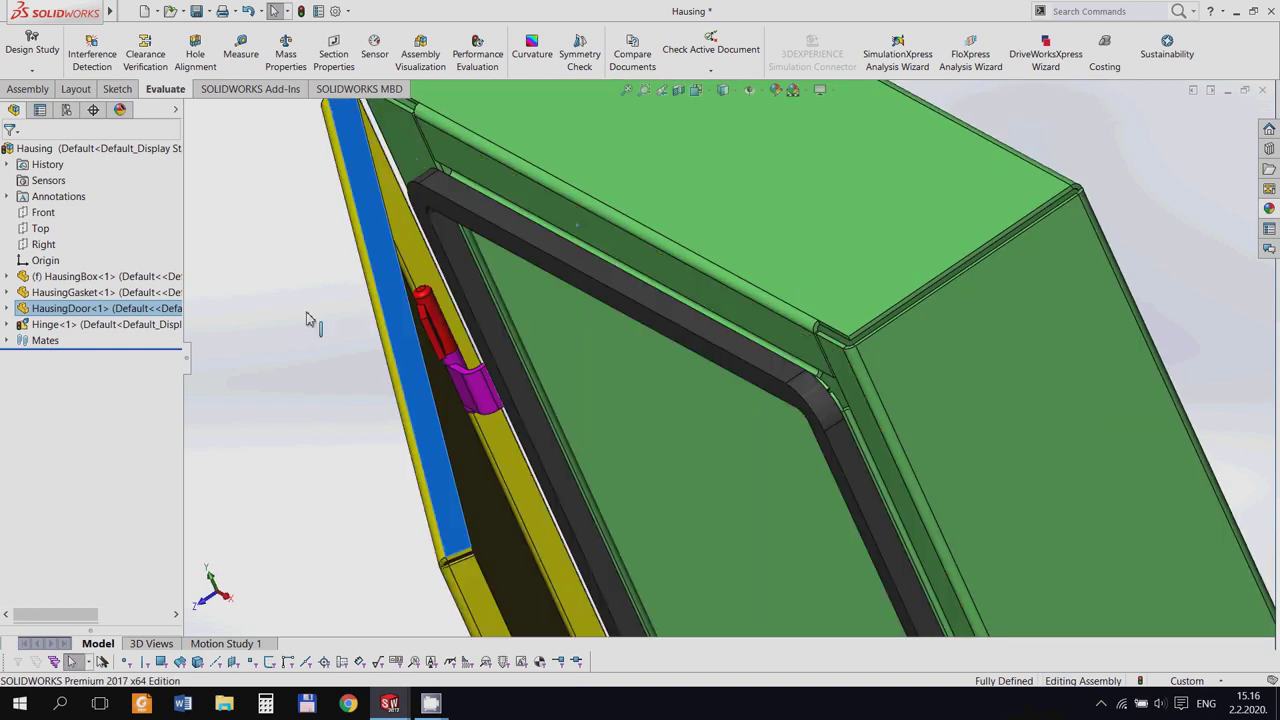
scroll(419, 380, "up", 2)
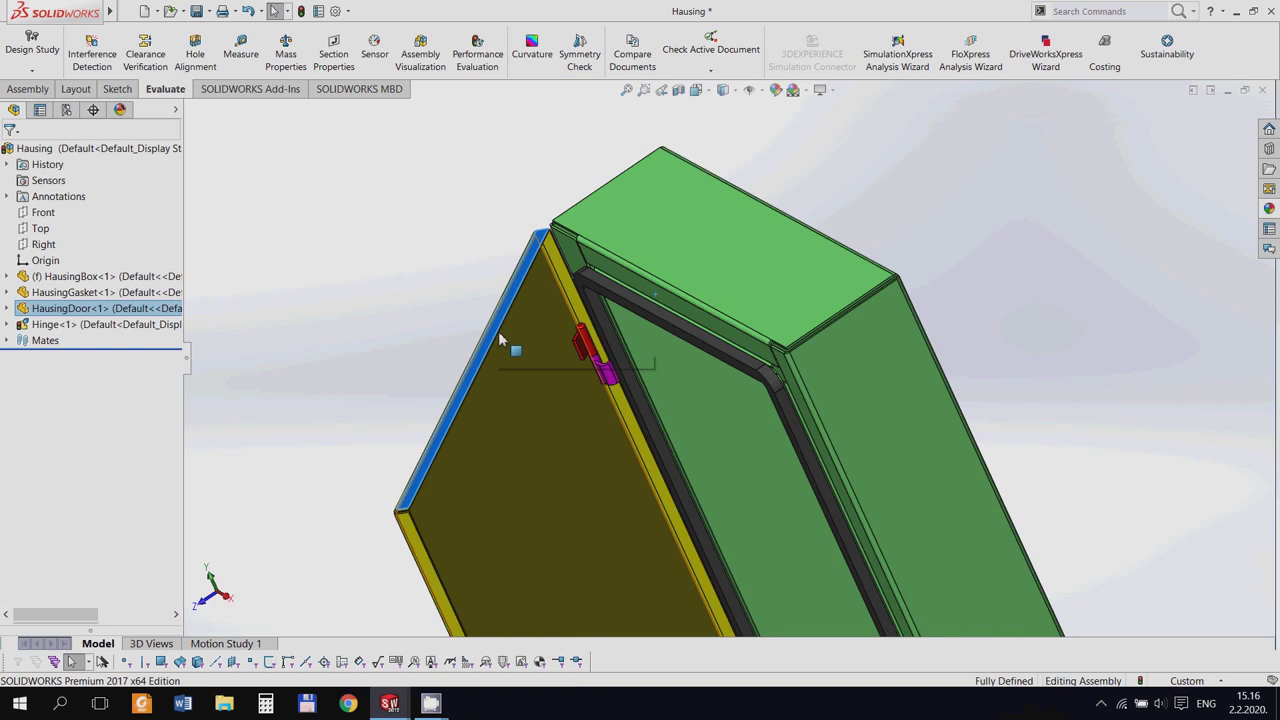
left_click_drag(449, 363, 277, 351)
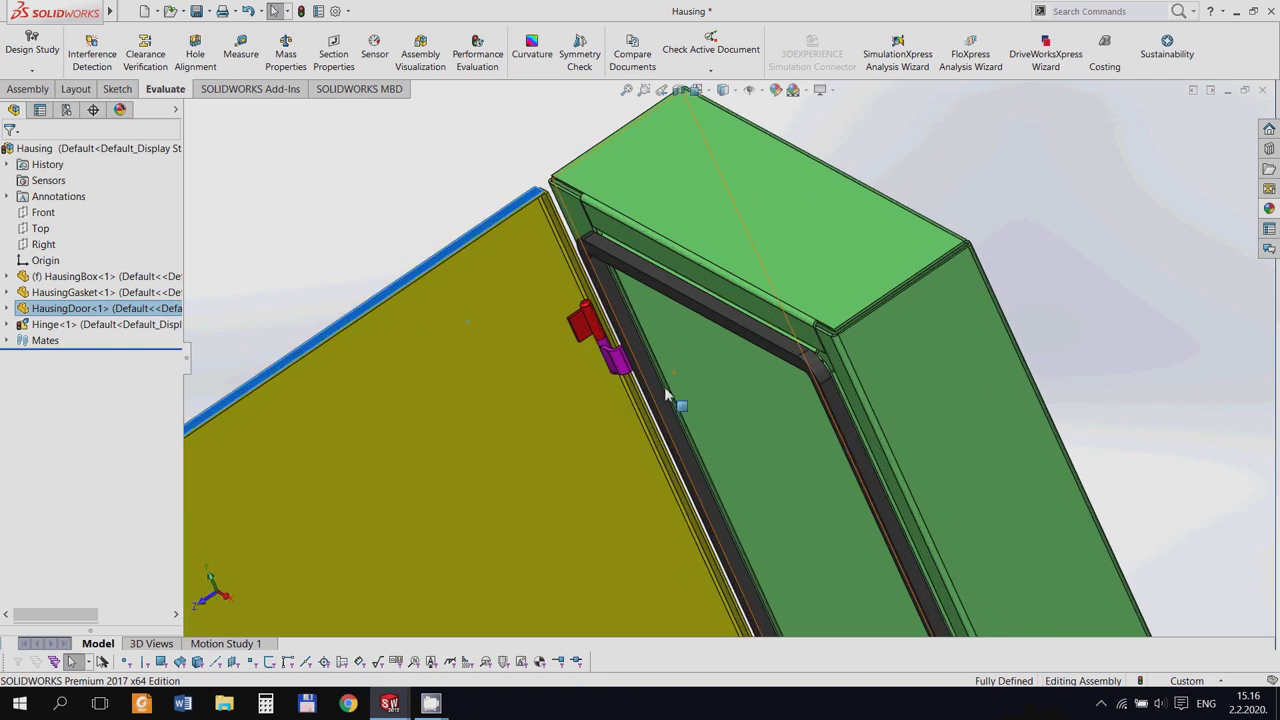
middle_click_drag(665, 395, 731, 309)
scroll(740, 290, "down", 1)
scroll(605, 387, "down", 4)
Orbit and zoom around the hinge to inspect the leaves joined at the pin
mouse_move(605, 387)
middle_mouse_down()
mouse_move(506, 460)
mouse_move(491, 297)
mouse_move(474, 493)
middle_mouse_up()
scroll(491, 418, "up", 2)
scroll(636, 320, "up", 3)
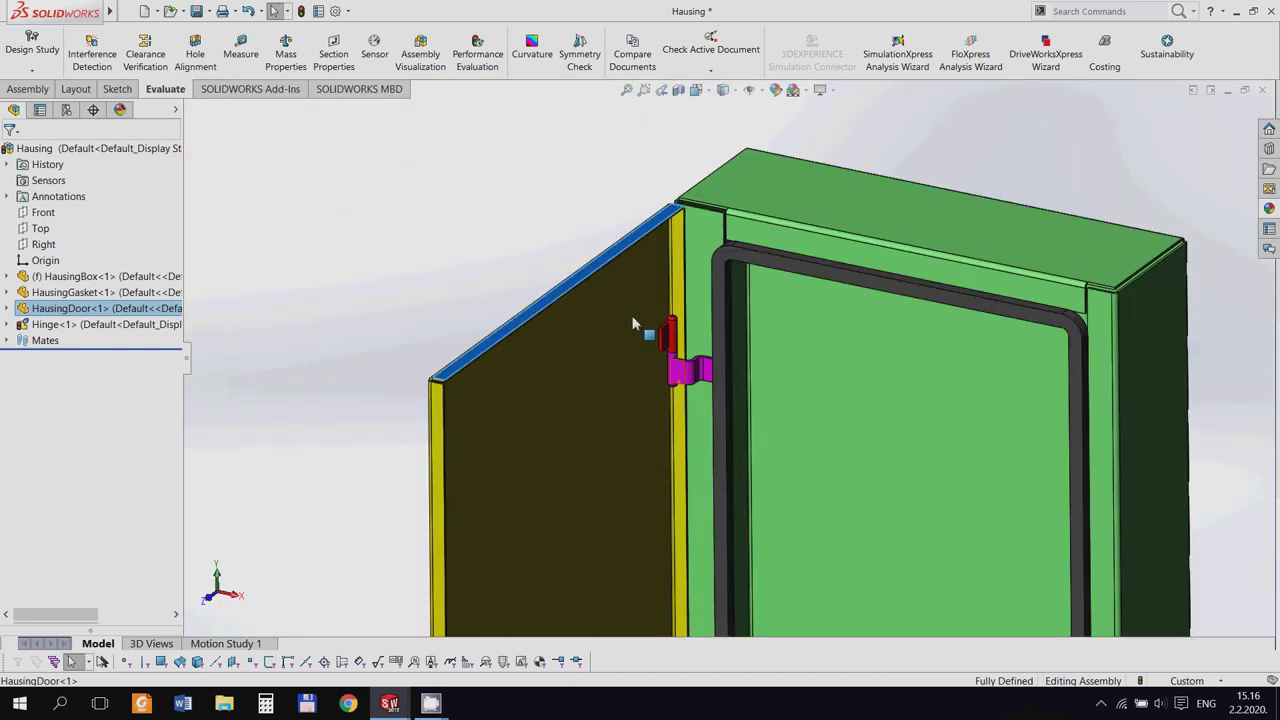
scroll(650, 335, "down", 2)
scroll(700, 380, "up", 2)
scroll(740, 400, "down", 2)
scroll(750, 395, "down", 2)
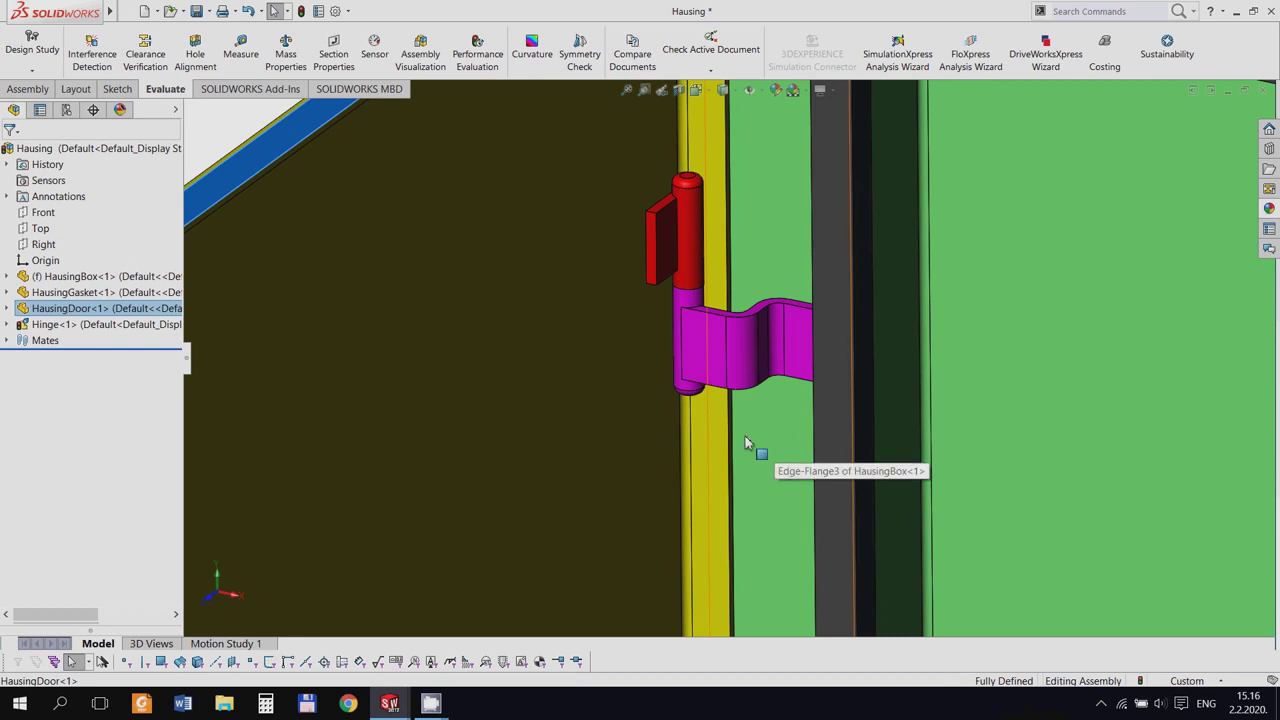
middle_click_drag(751, 443, 766, 451)
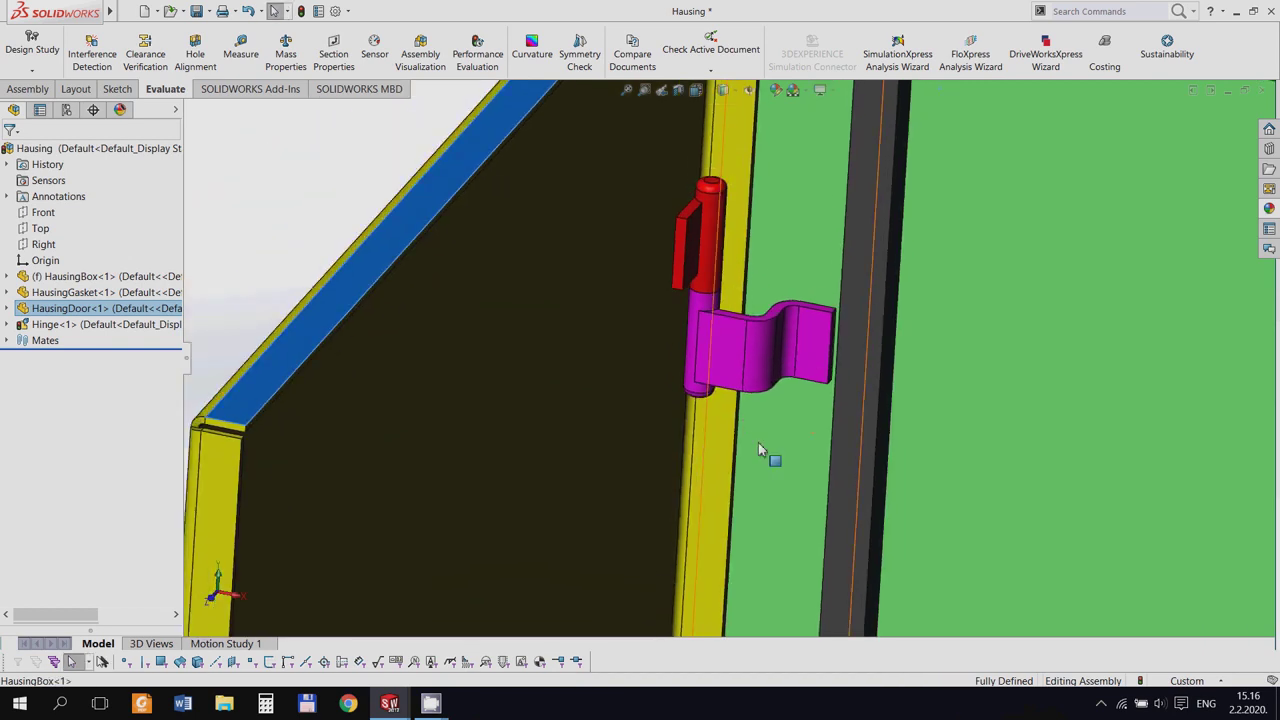